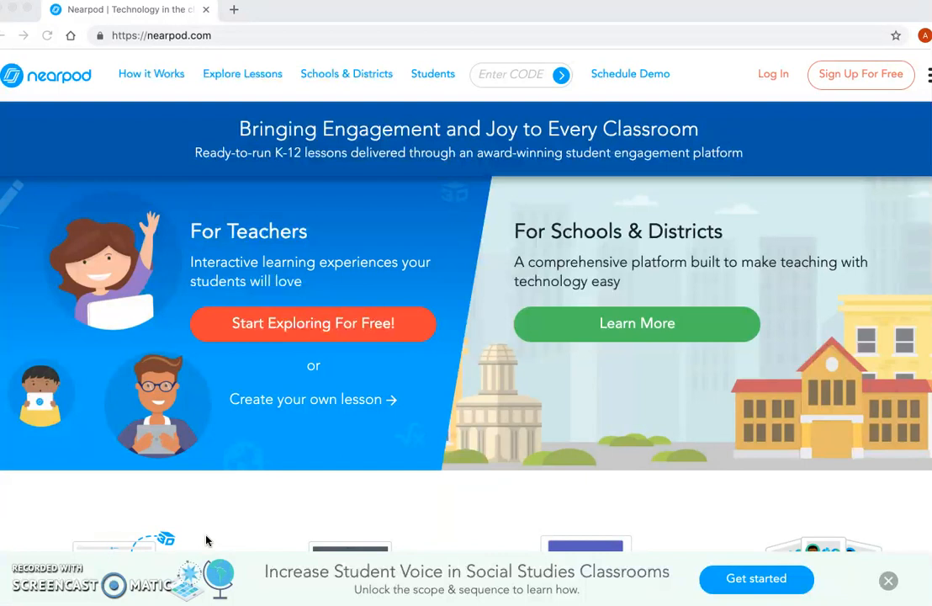
# Step: Log in to the teacher account with Google, choosing the teacher's school account
pyautogui.click(197, 546)
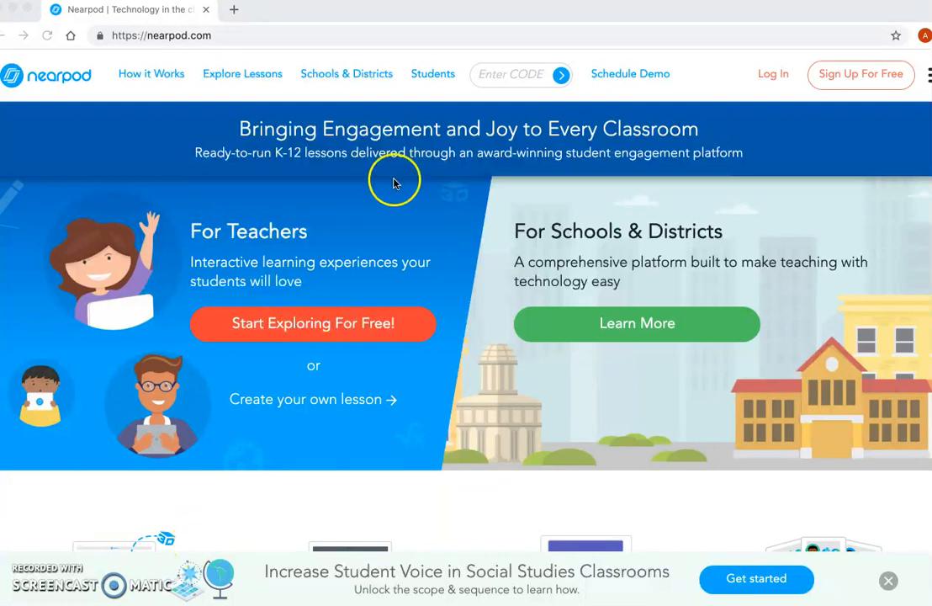
pyautogui.click(773, 78)
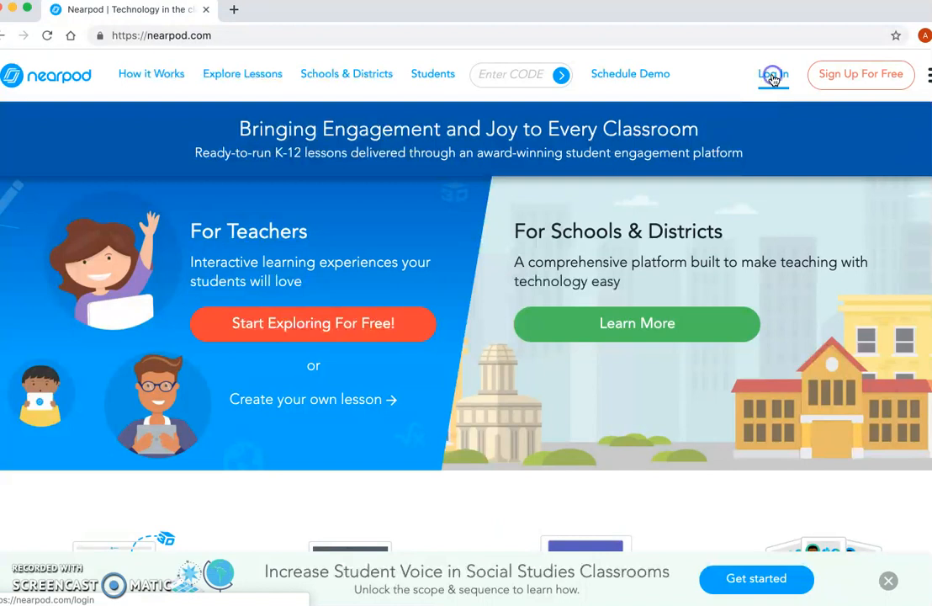
pyautogui.click(773, 79)
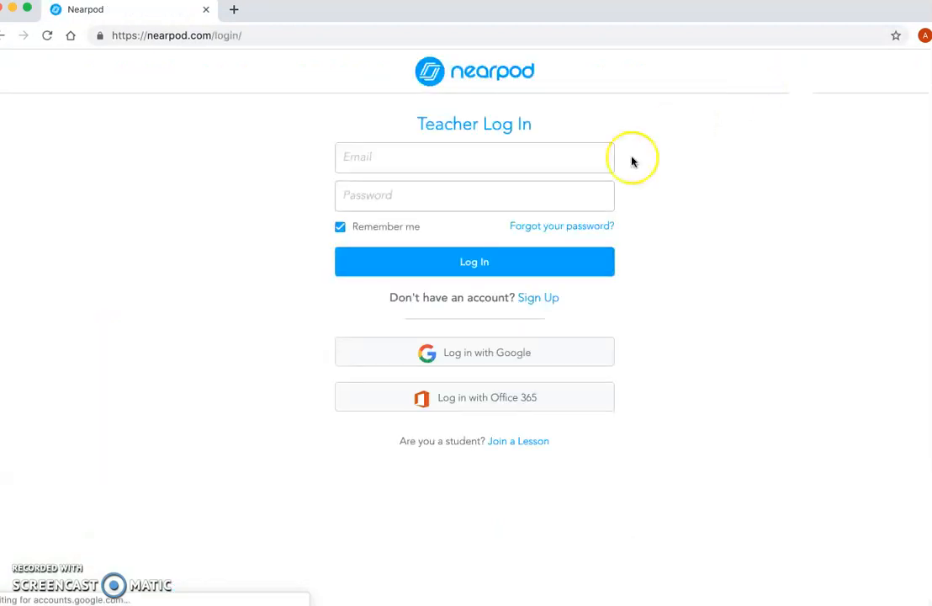
pyautogui.click(474, 356)
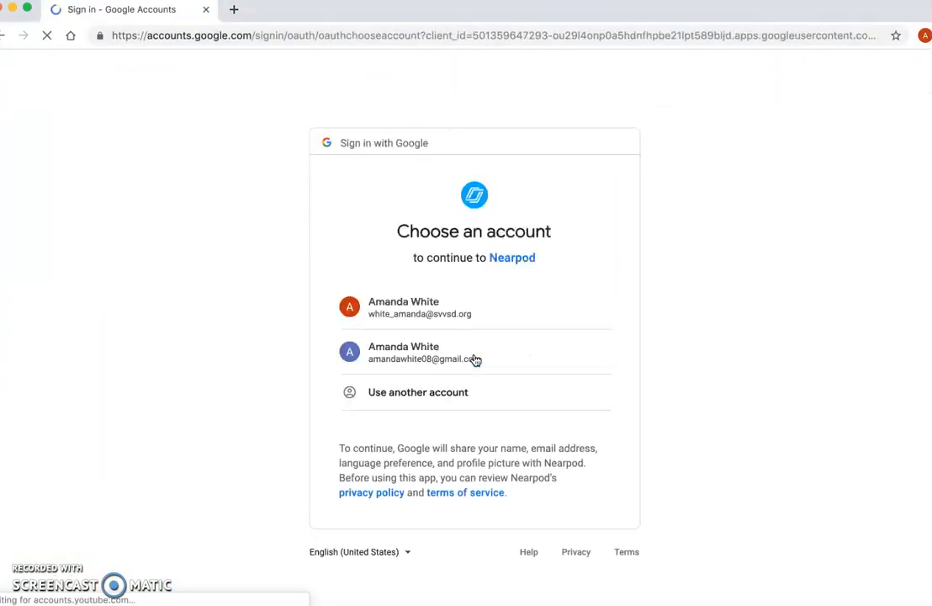
pyautogui.click(412, 304)
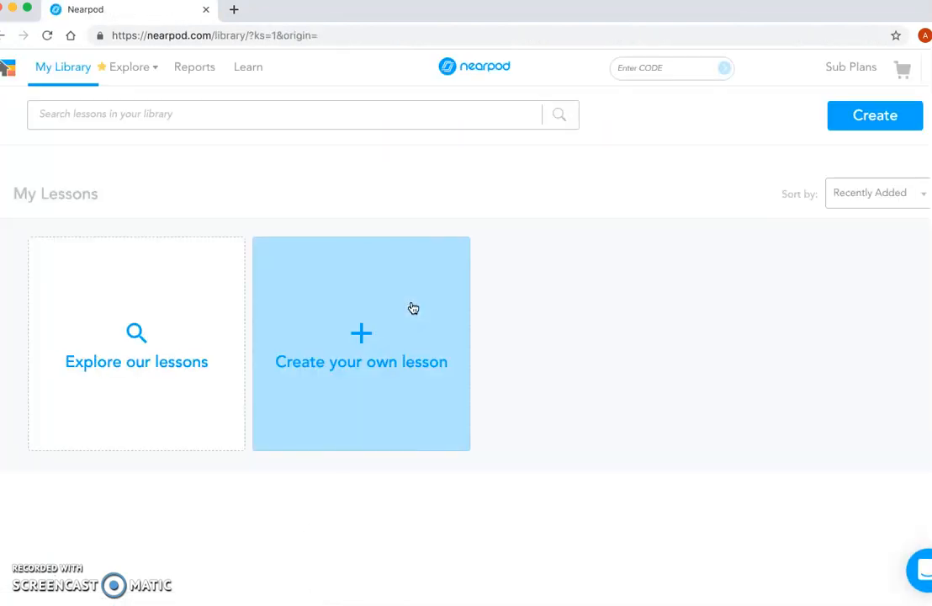
# Step: Create a new lesson from scratch and add a blank content slide of type Slide to it
pyautogui.click(440, 299)
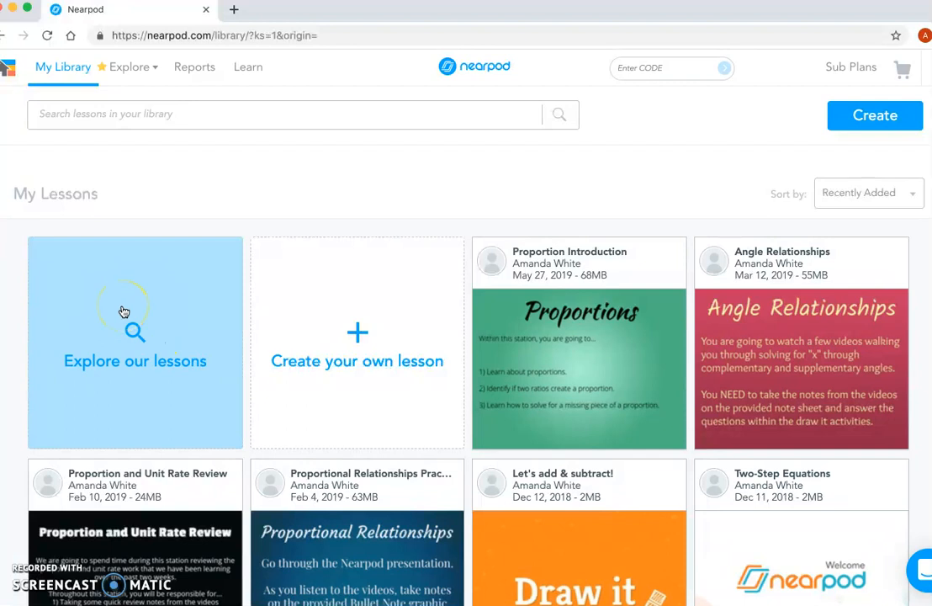
pyautogui.click(357, 333)
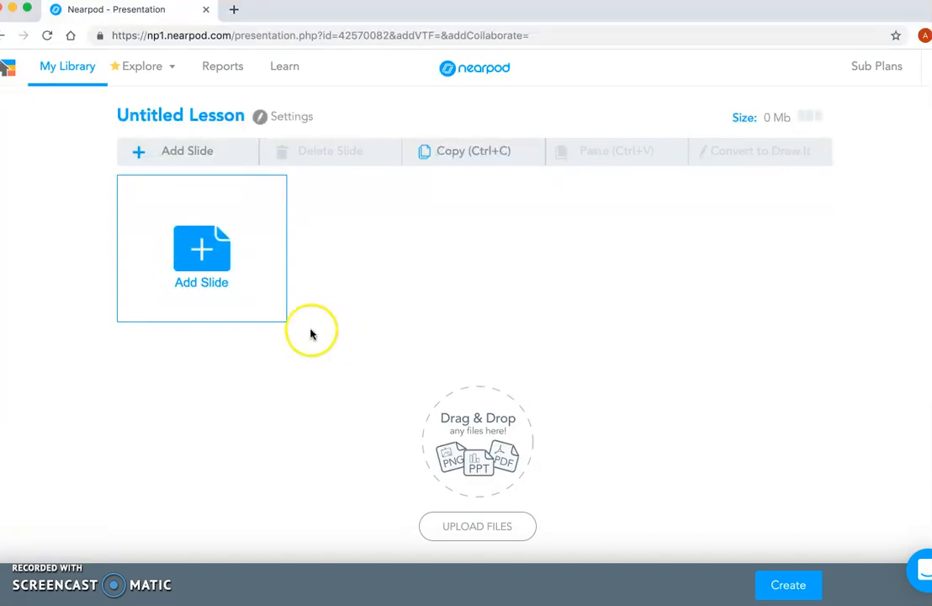
pyautogui.click(210, 249)
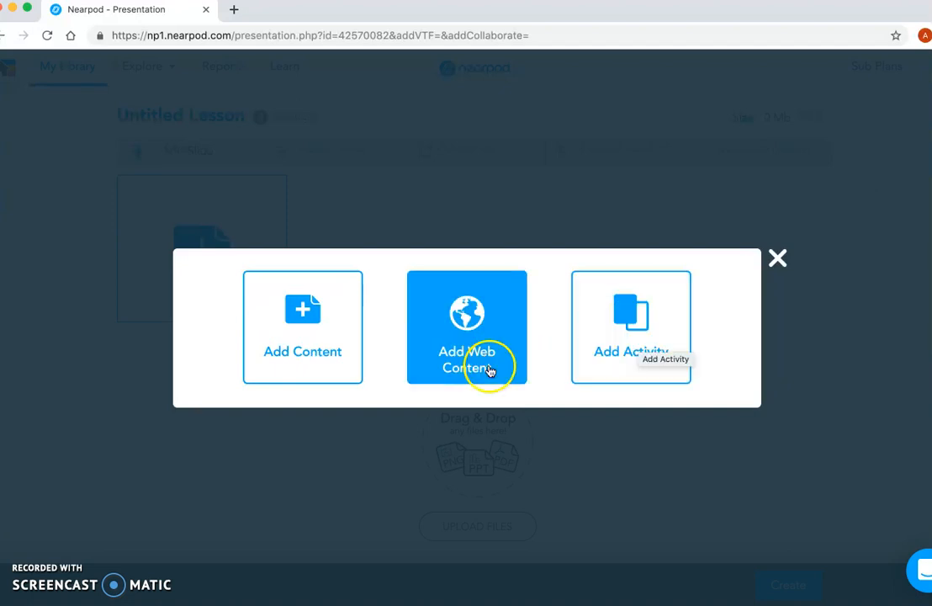
pyautogui.click(291, 307)
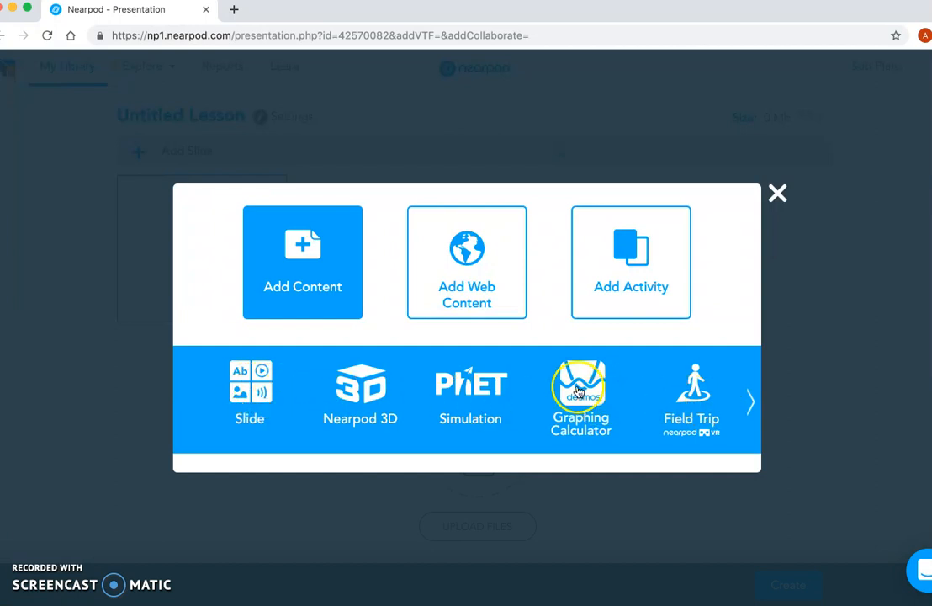
pyautogui.click(751, 404)
pyautogui.click(462, 387)
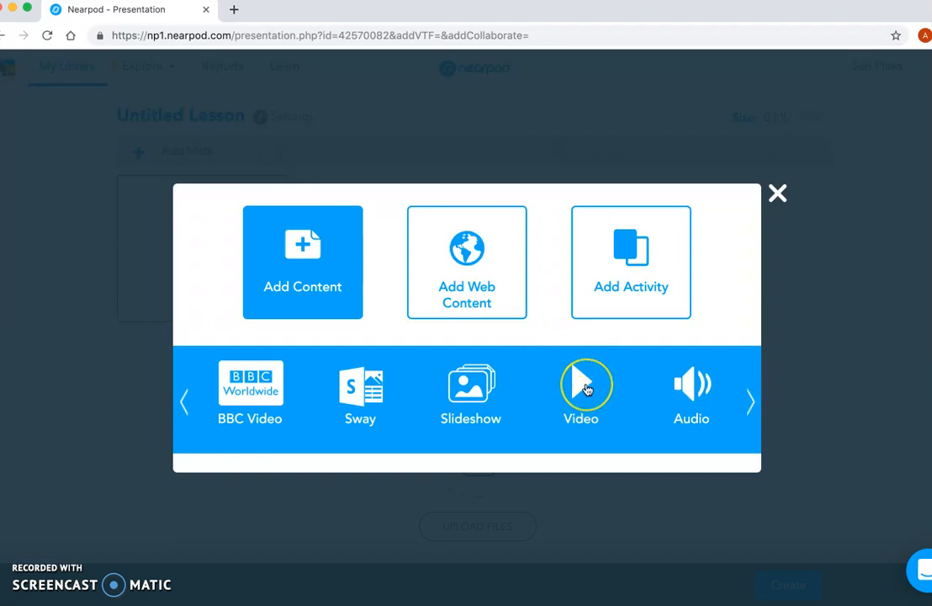
pyautogui.click(185, 412)
pyautogui.click(187, 412)
pyautogui.click(290, 412)
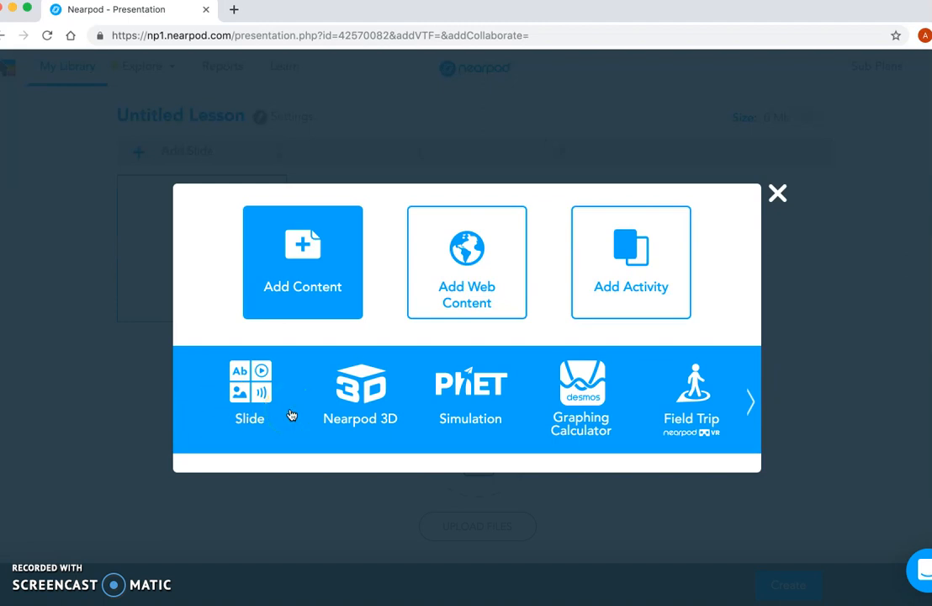
pyautogui.click(246, 411)
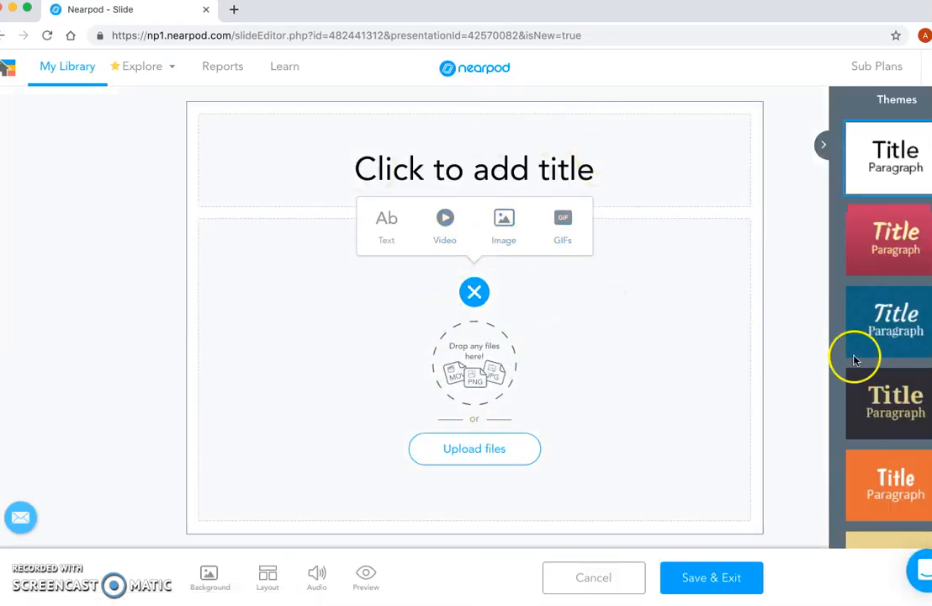
# Step: Apply the orange theme to the slide and enter the title "Playing with NearPod"
pyautogui.scroll(-5, 884, 417)
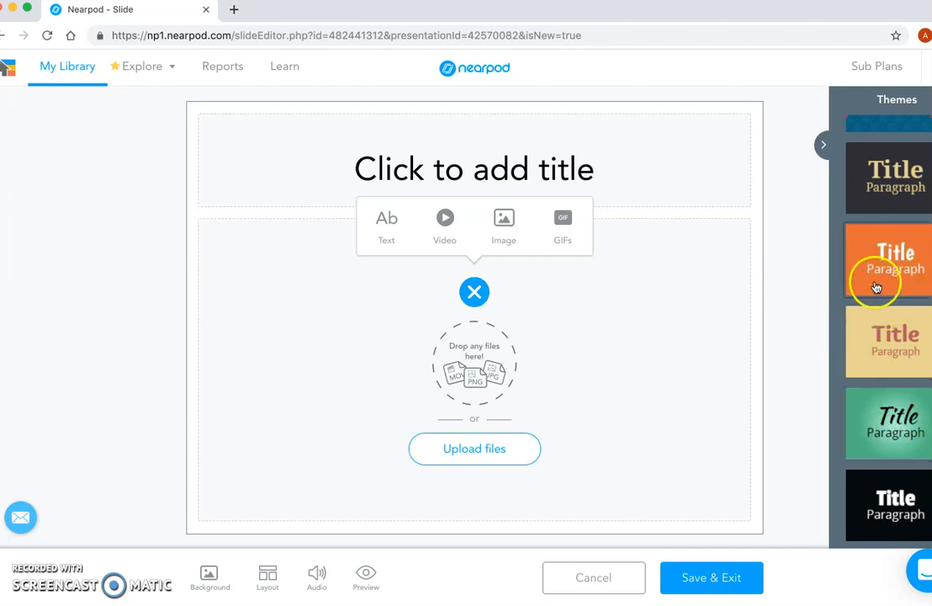
pyautogui.click(862, 251)
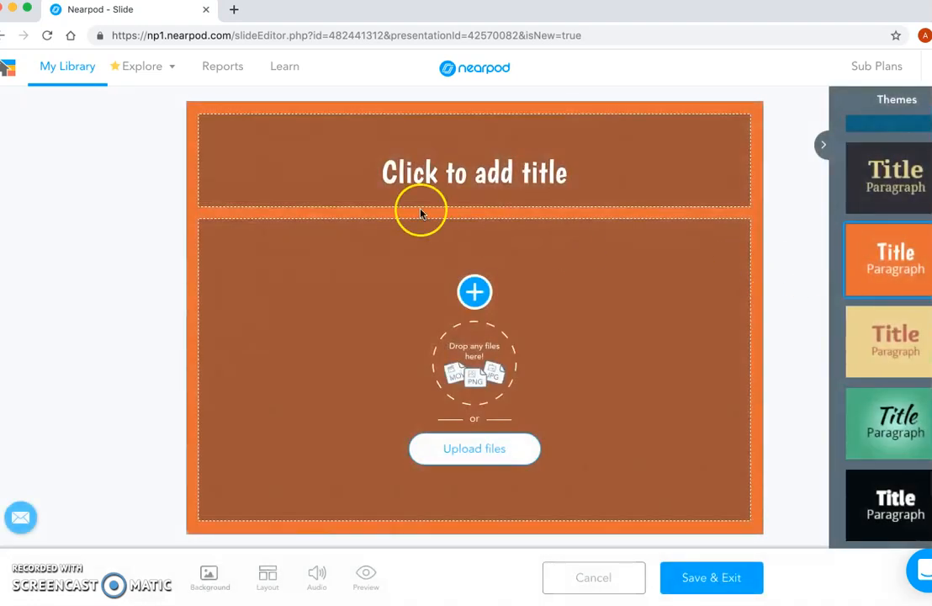
pyautogui.click(473, 177)
pyautogui.write('Playing with nea')
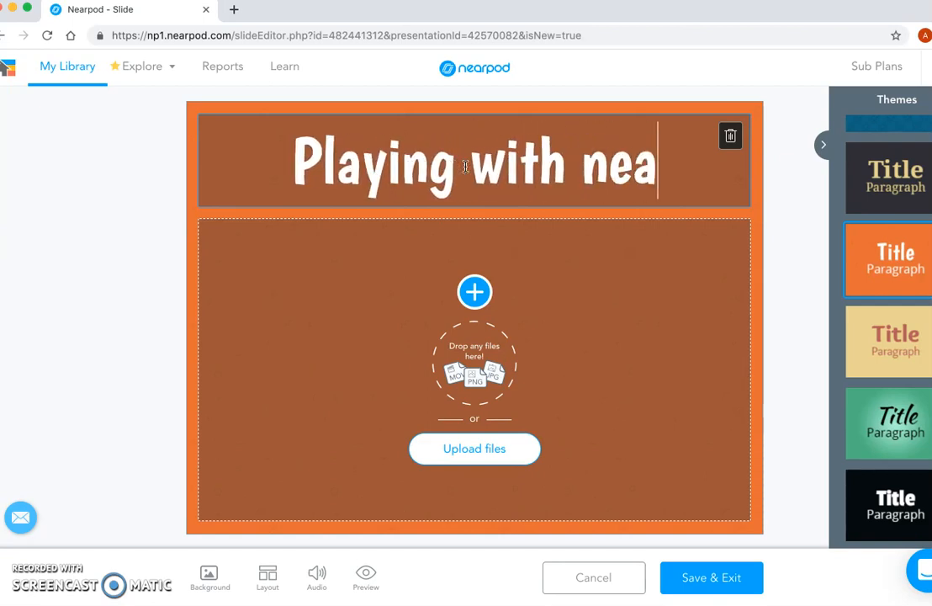
pyautogui.press('BackSpace')
pyautogui.press('BackSpace')
pyautogui.press('BackSpace')
pyautogui.write('NearP')
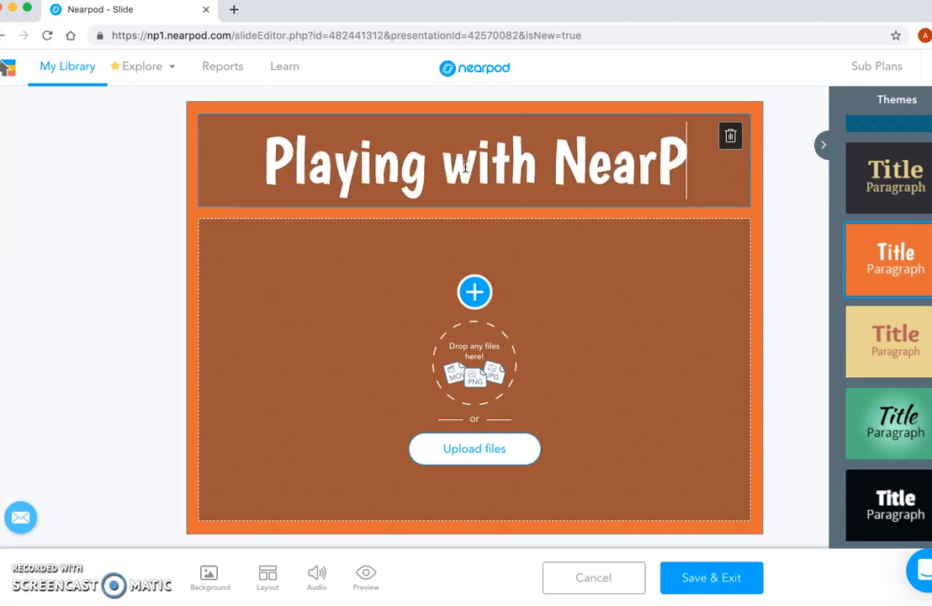
pyautogui.write('od')
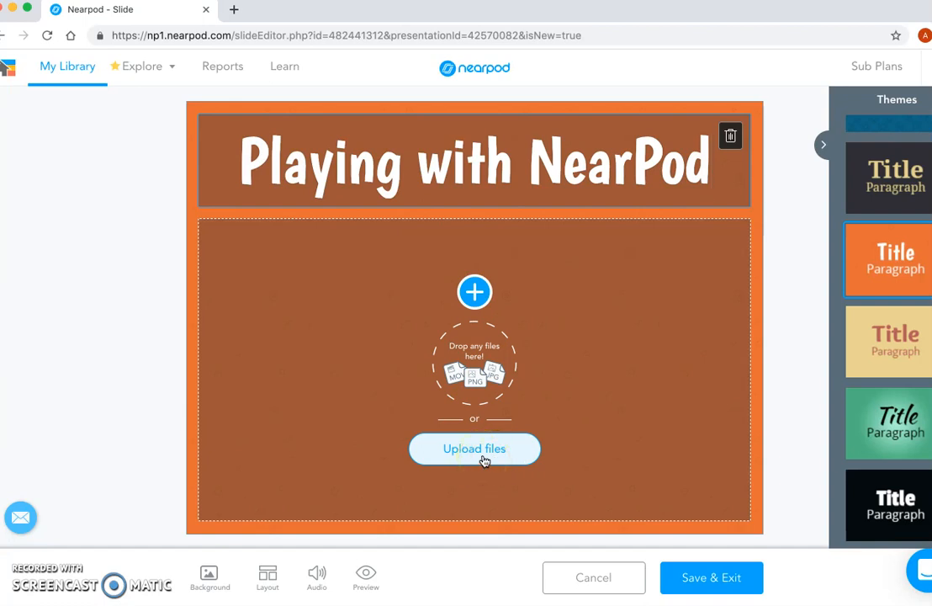
# Step: Add a text block to the slide body reading "Let's explore!"
pyautogui.click(555, 270)
pyautogui.click(475, 290)
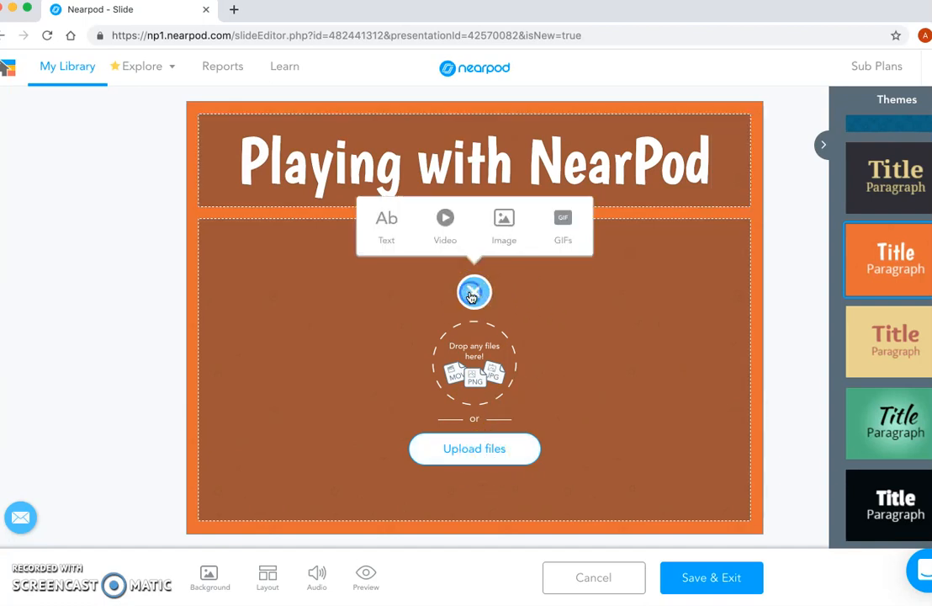
pyautogui.click(388, 231)
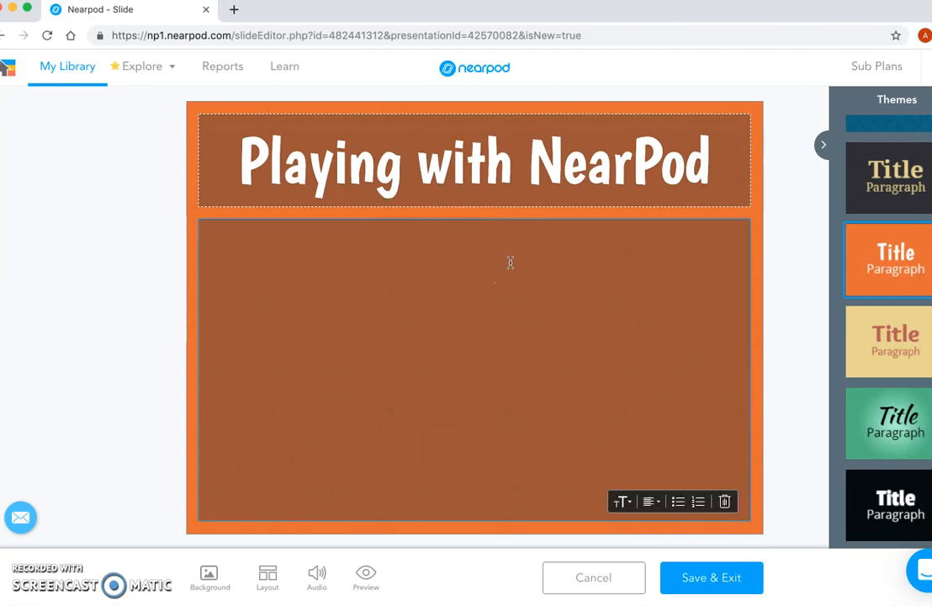
pyautogui.write("Let's excpl")
pyautogui.press('BackSpace')
pyautogui.press('BackSpace')
pyautogui.write('plore b')
pyautogui.press('BackSpace')
pyautogui.write('the pi')
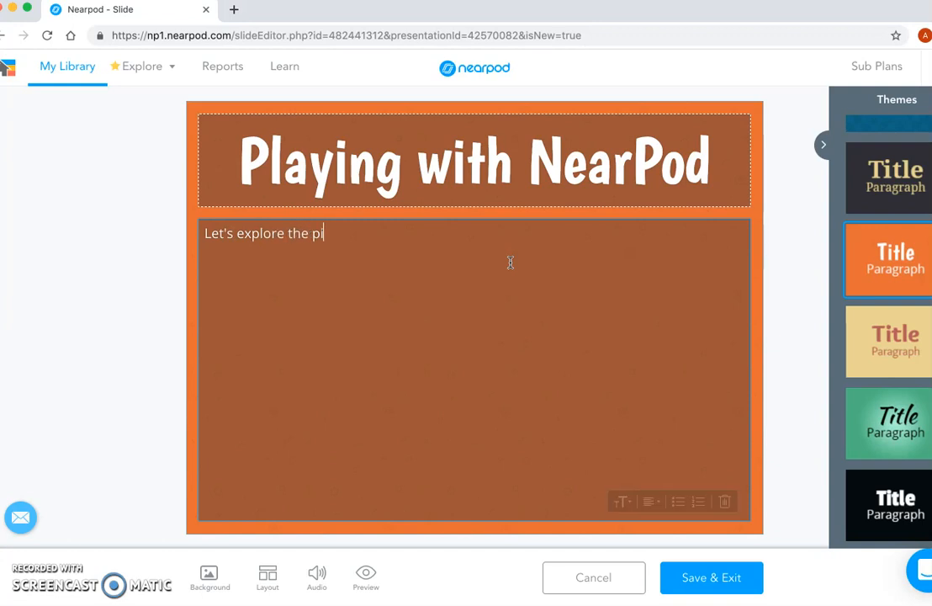
pyautogui.write('eces of bui')
pyautogui.press('BackSpace')
pyautogui.press('BackSpace')
pyautogui.press('BackSpace')
pyautogui.press('BackSpace')
pyautogui.press('BackSpace')
pyautogui.press('BackSpace')
pyautogui.press('BackSpace')
pyautogui.press('BackSpace')
pyautogui.press('BackSpace')
pyautogui.press('BackSpace')
pyautogui.press('BackSpace')
pyautogui.press('BackSpace')
pyautogui.press('BackSpace')
pyautogui.press('BackSpace')
pyautogui.press('BackSpace')
pyautogui.press('BackSpace')
pyautogui.write('!')
pyautogui.press('BackSpace')
pyautogui.press('BackSpace')
pyautogui.write('!')
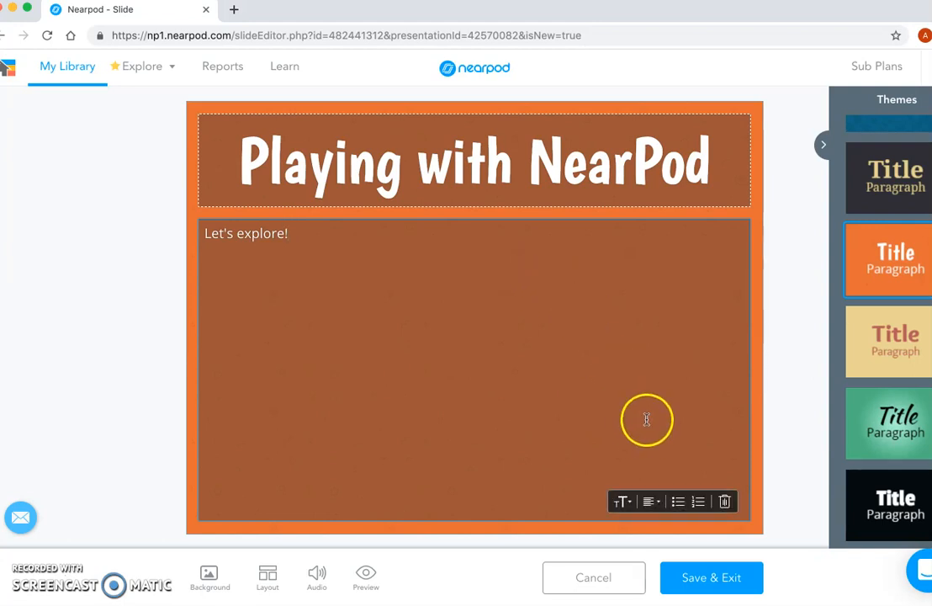
# Step: Save and exit the slide, accepting the new theme for the whole lesson
pyautogui.click(719, 580)
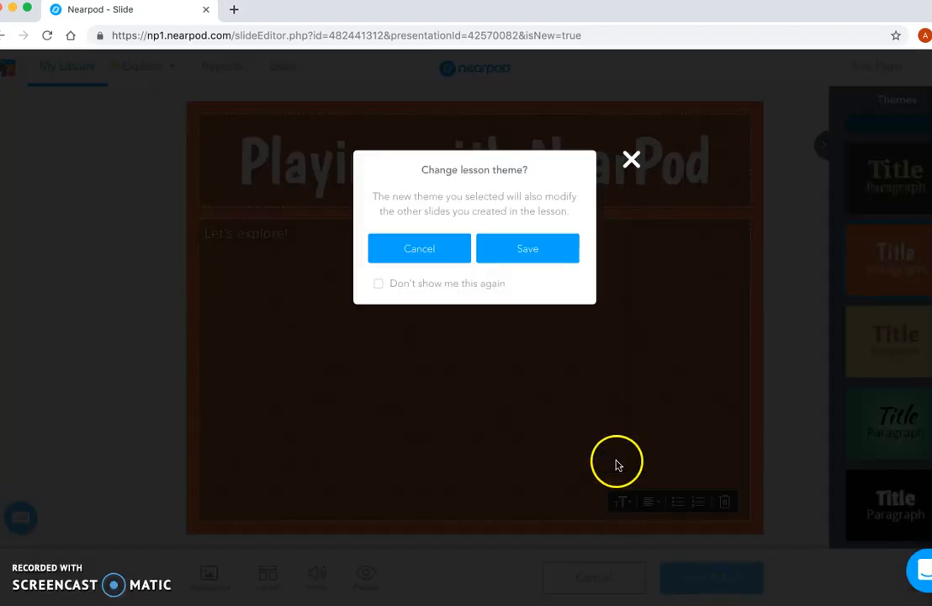
pyautogui.click(523, 255)
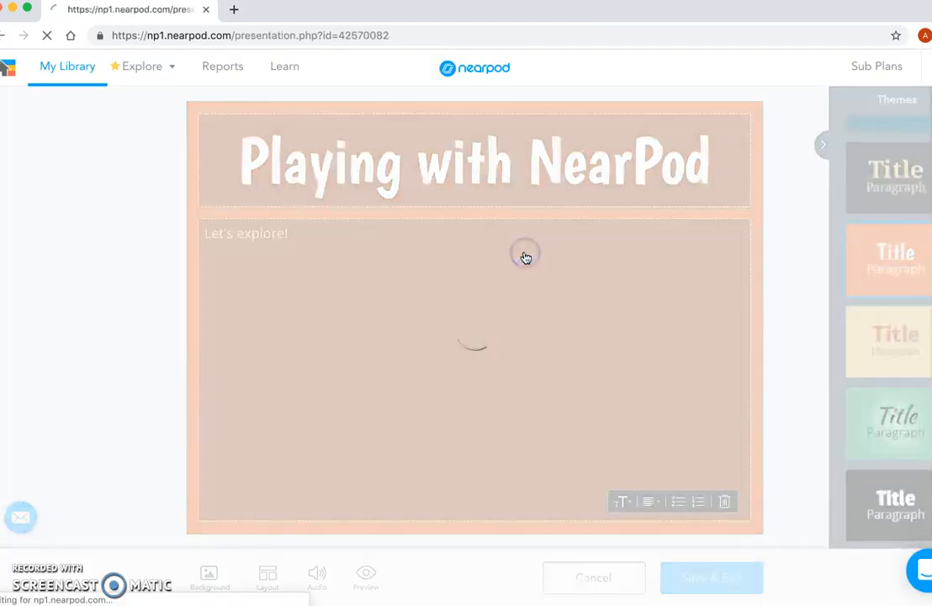
pyautogui.click(433, 266)
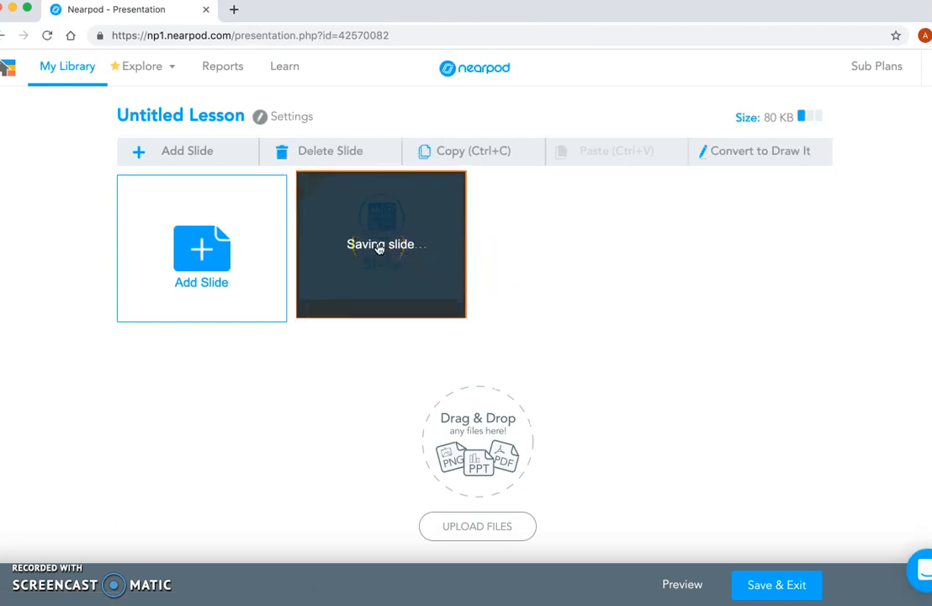
# Step: Add a Quiz activity to the lesson as a new slide
pyautogui.click(173, 253)
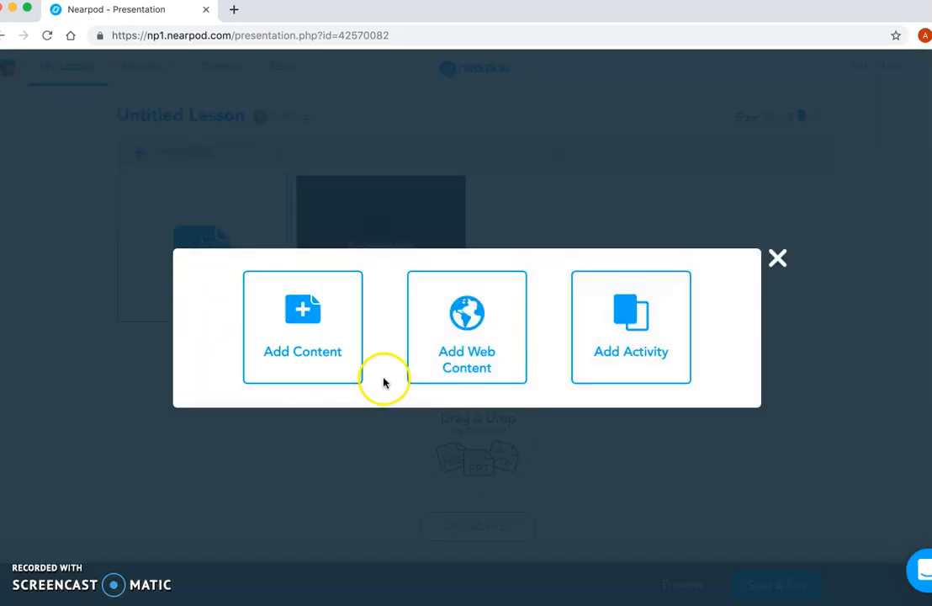
pyautogui.click(614, 327)
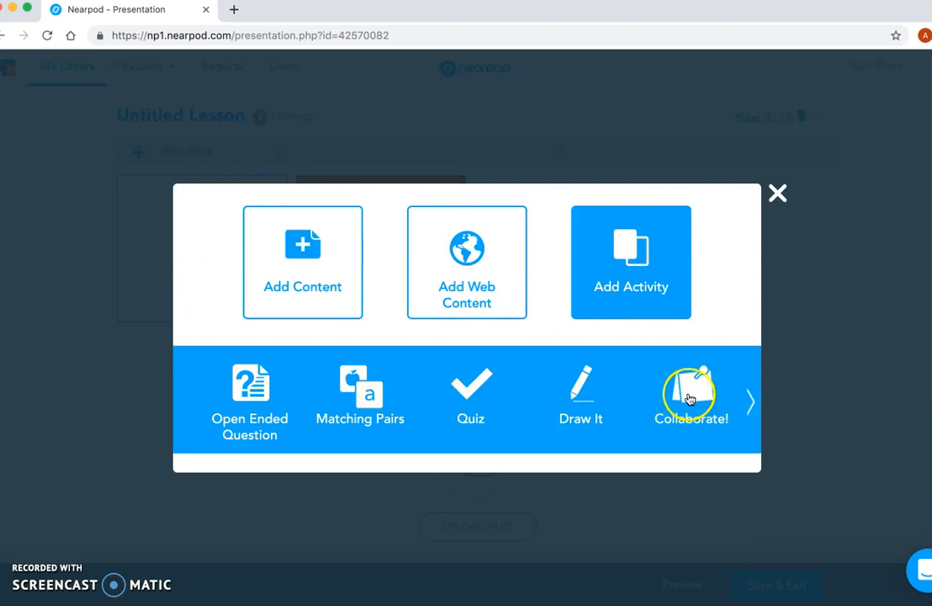
pyautogui.click(749, 405)
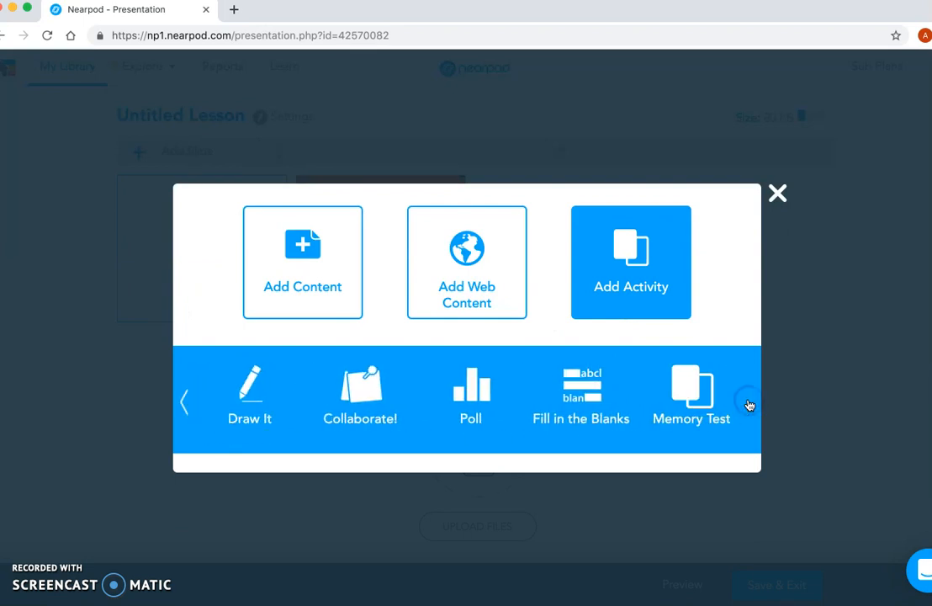
pyautogui.click(184, 401)
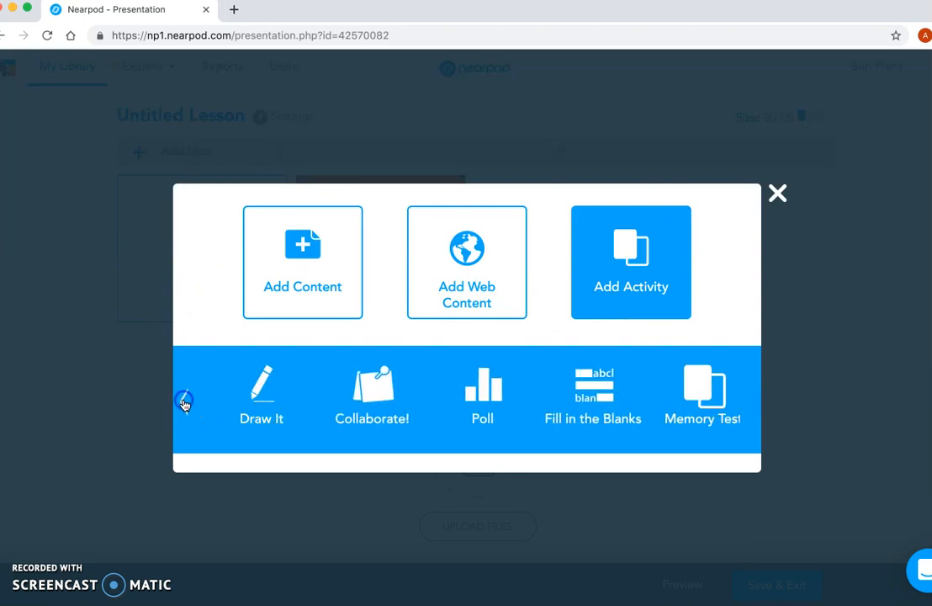
pyautogui.click(579, 390)
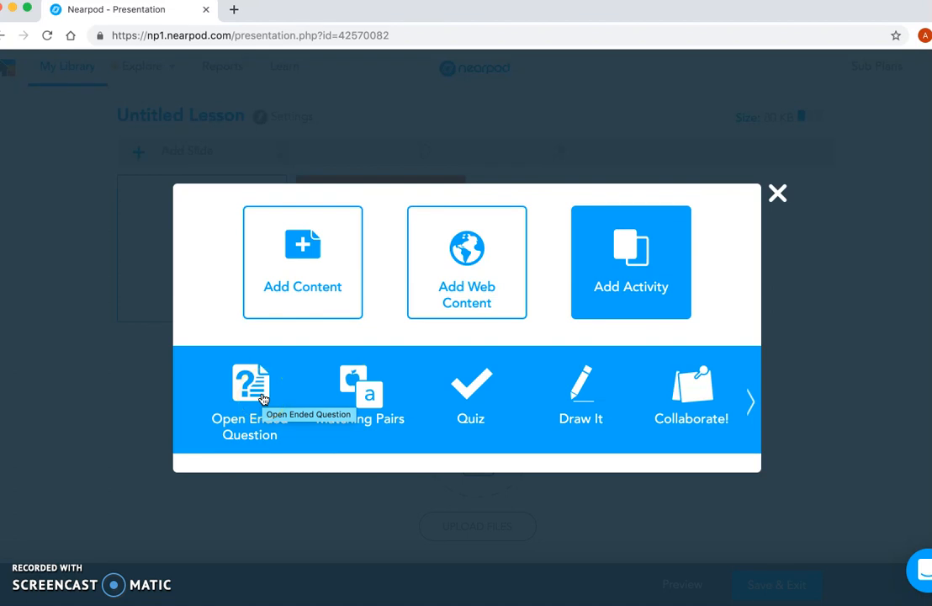
pyautogui.click(472, 391)
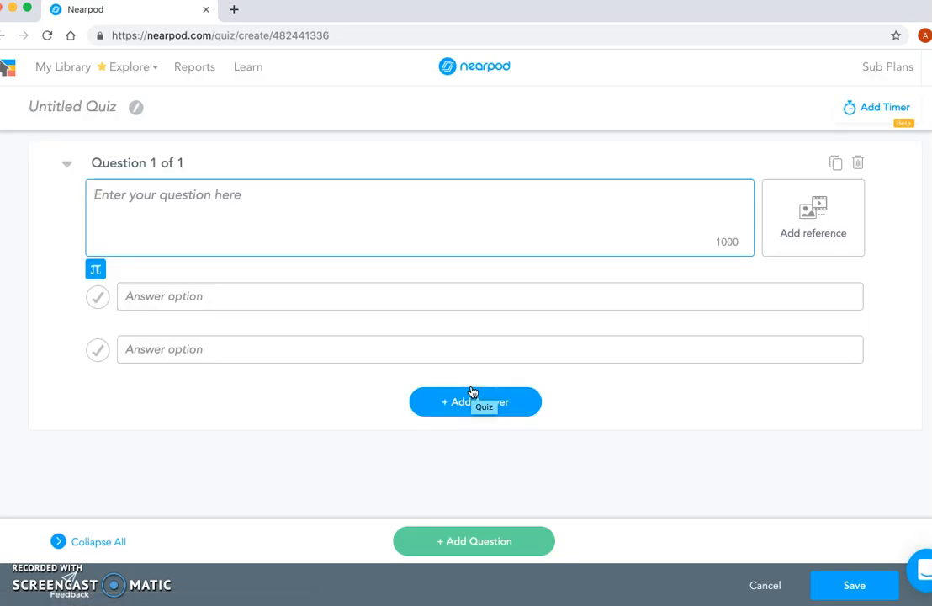
# Step: Write the first quiz question "What is my name?" with two first names as answers, marking the first one correct
pyautogui.click(181, 205)
pyautogui.write('What is my')
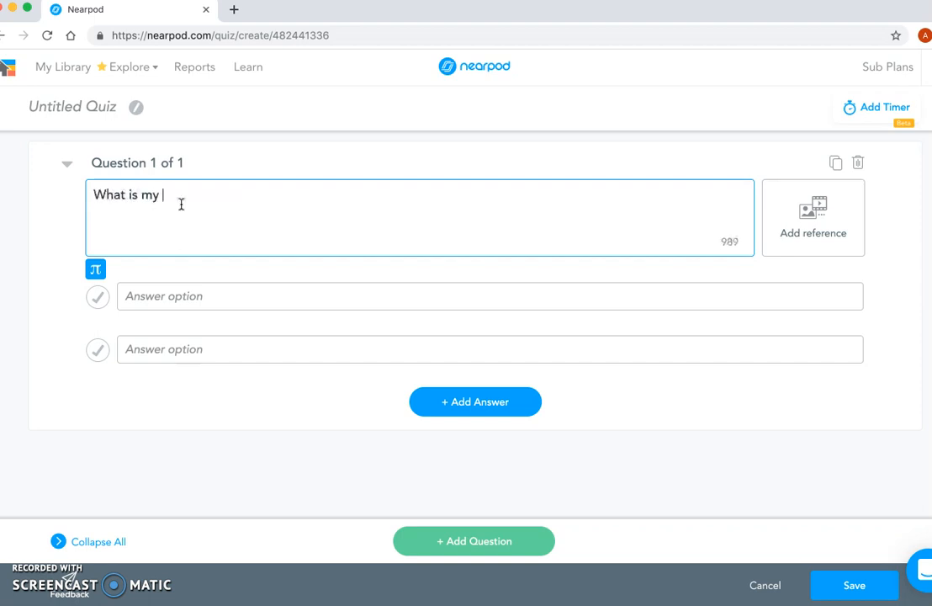
pyautogui.click(190, 303)
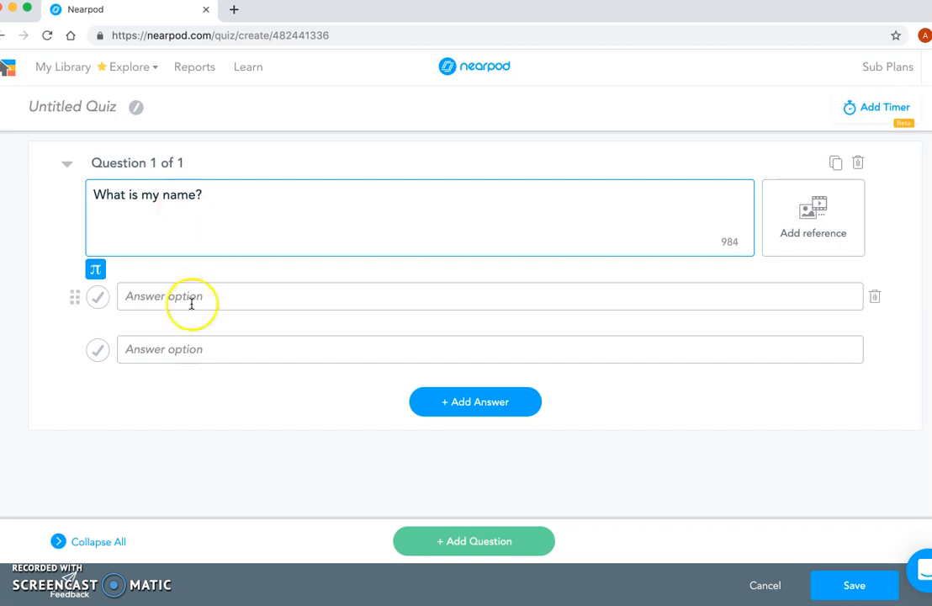
pyautogui.write('Amanda')
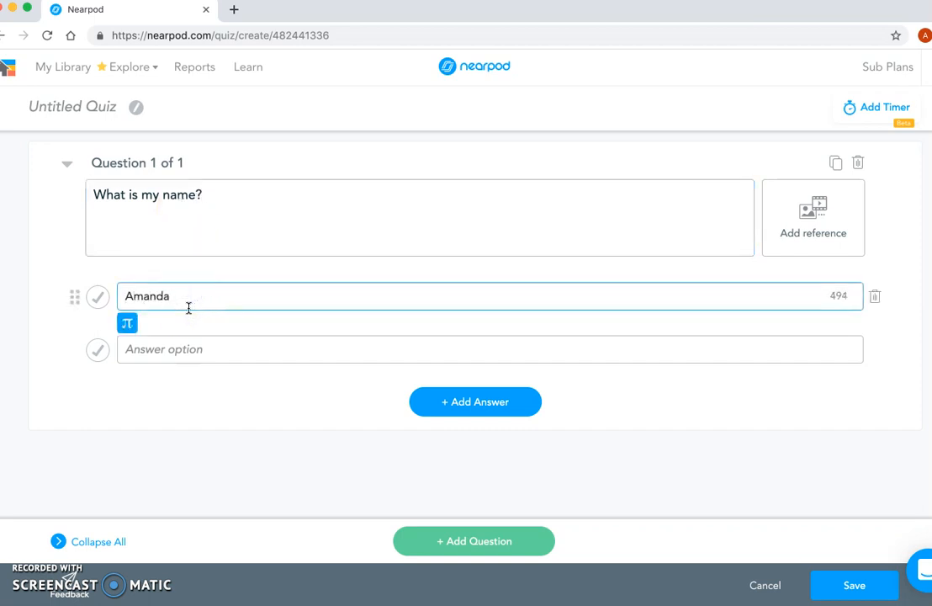
pyautogui.click(195, 354)
pyautogui.write('Anna')
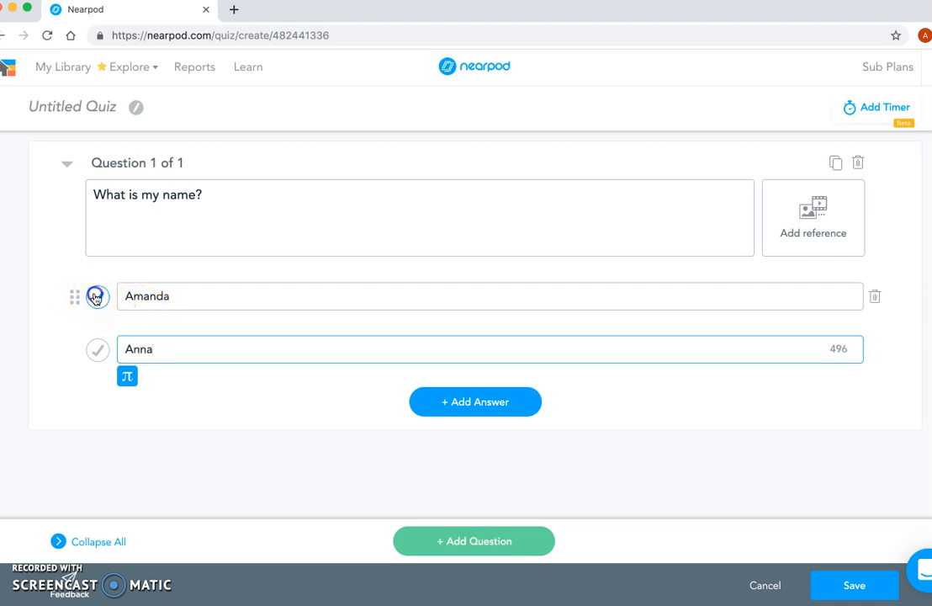
pyautogui.click(95, 297)
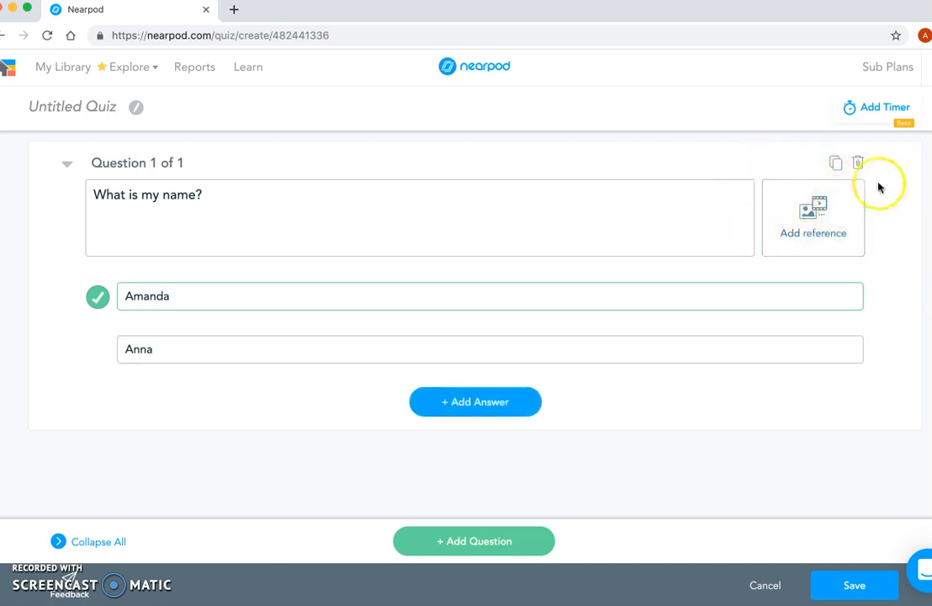
# Step: Add a second quiz question "What class is this?" with answers "Empowering Student Ownership" (correct) and "I don't know", and save the quiz
pyautogui.click(506, 552)
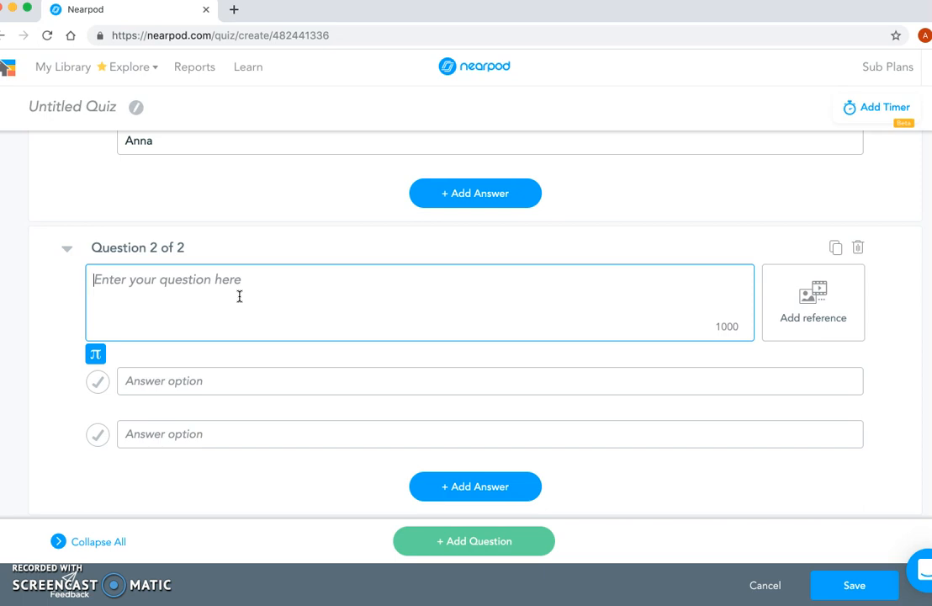
pyautogui.write('What class is this?')
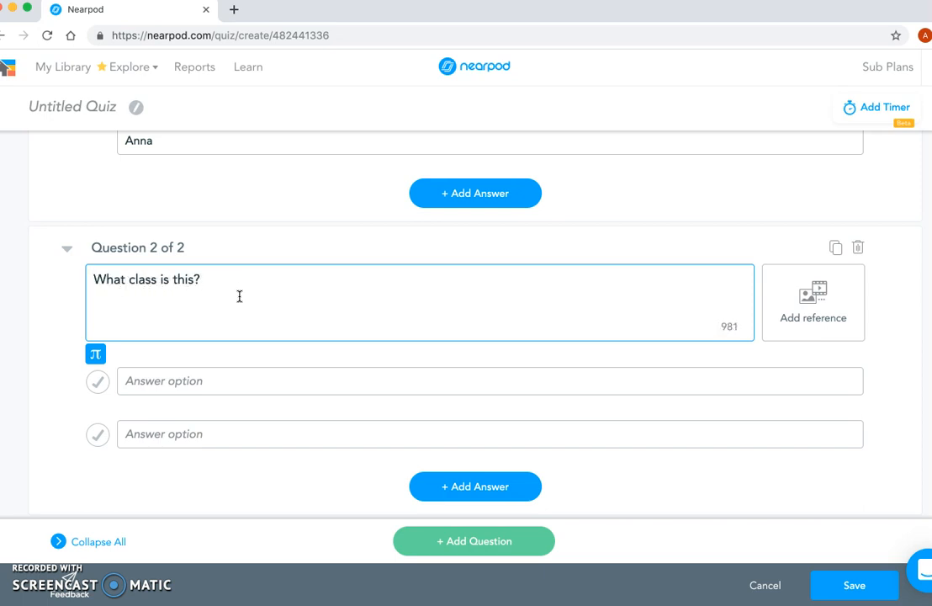
pyautogui.click(166, 370)
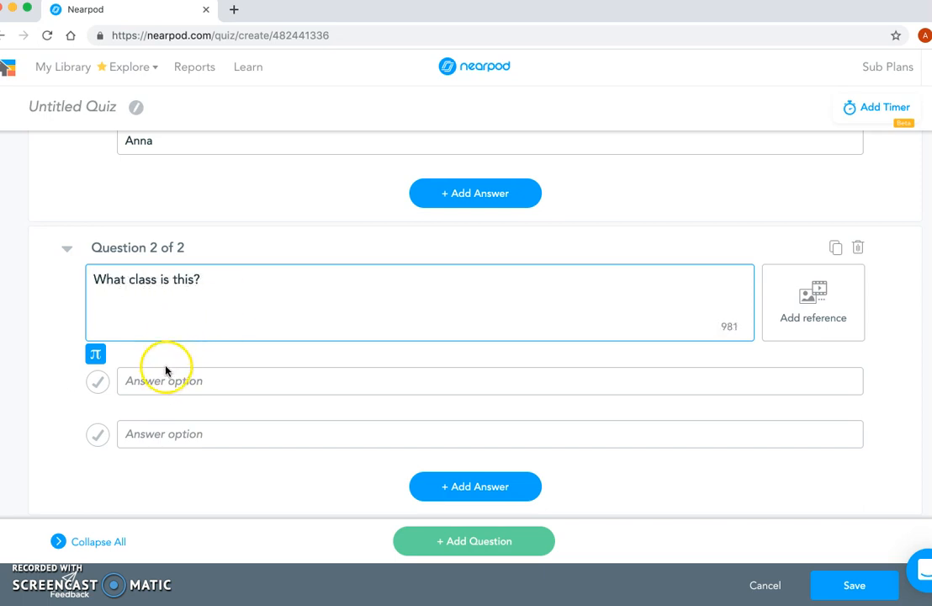
pyautogui.write('t')
pyautogui.press('BackSpace')
pyautogui.write('Empowering Student Own')
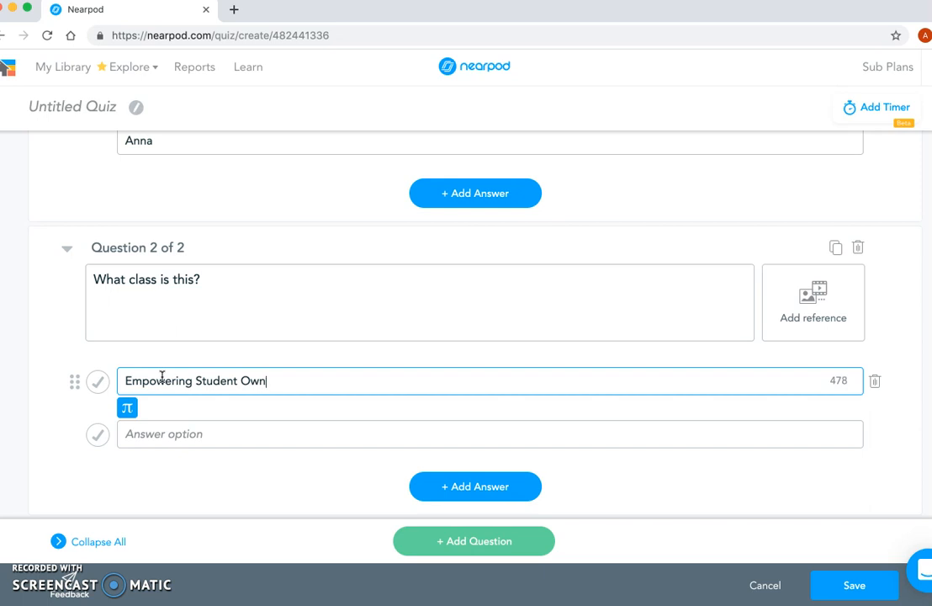
pyautogui.write('ership')
pyautogui.click(175, 433)
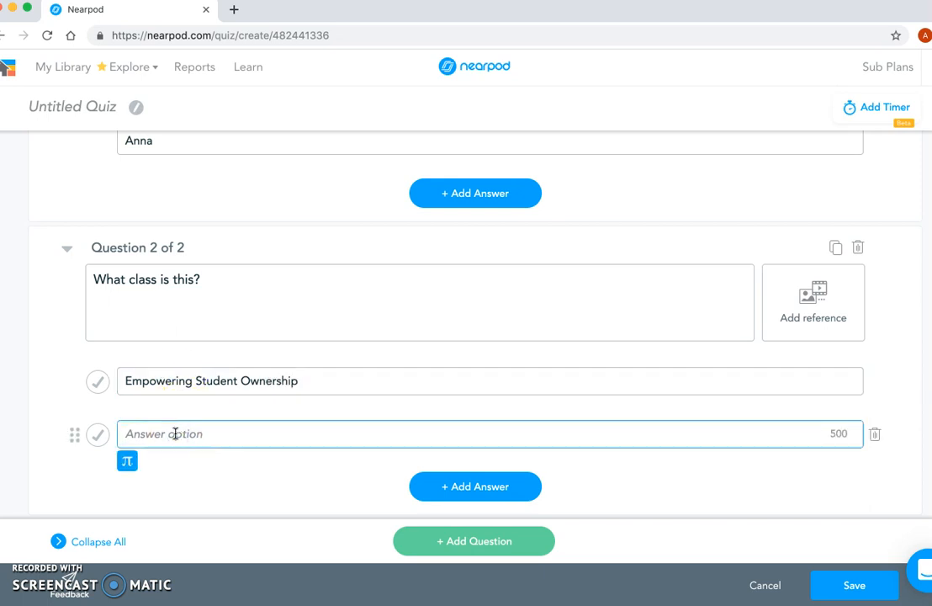
pyautogui.write('I don')
pyautogui.click(97, 381)
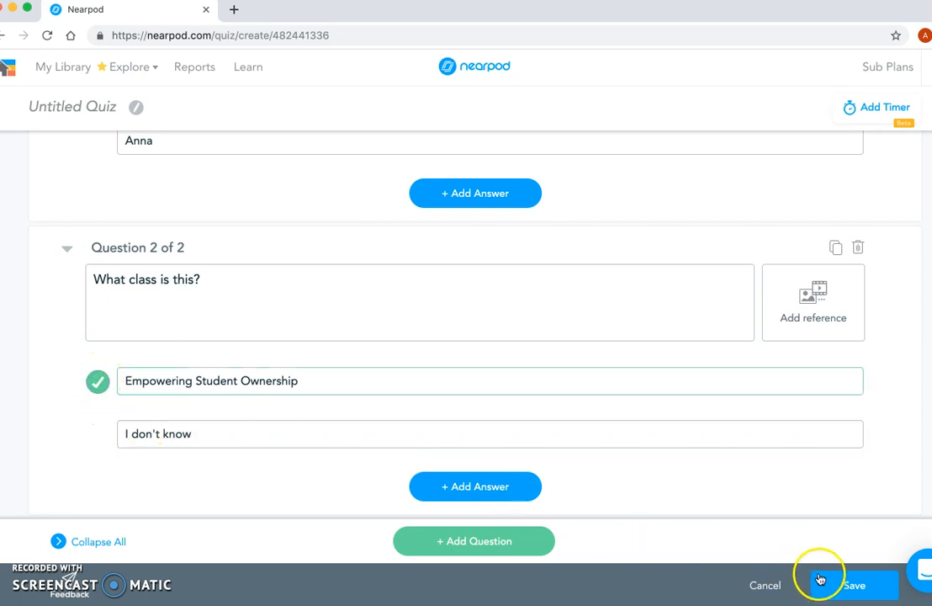
pyautogui.click(859, 589)
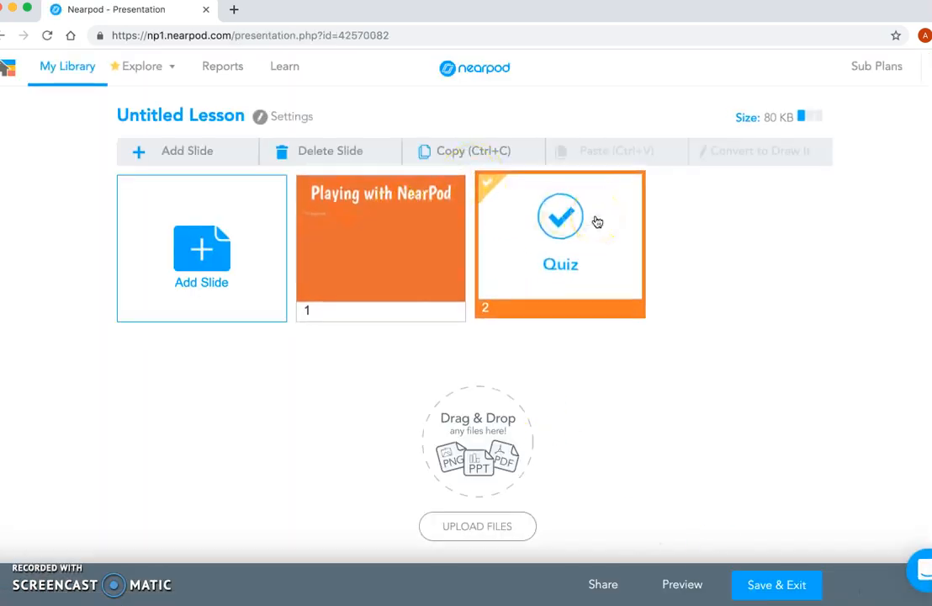
# Step: Add a Poll activity to the lesson as a new slide
pyautogui.click(193, 242)
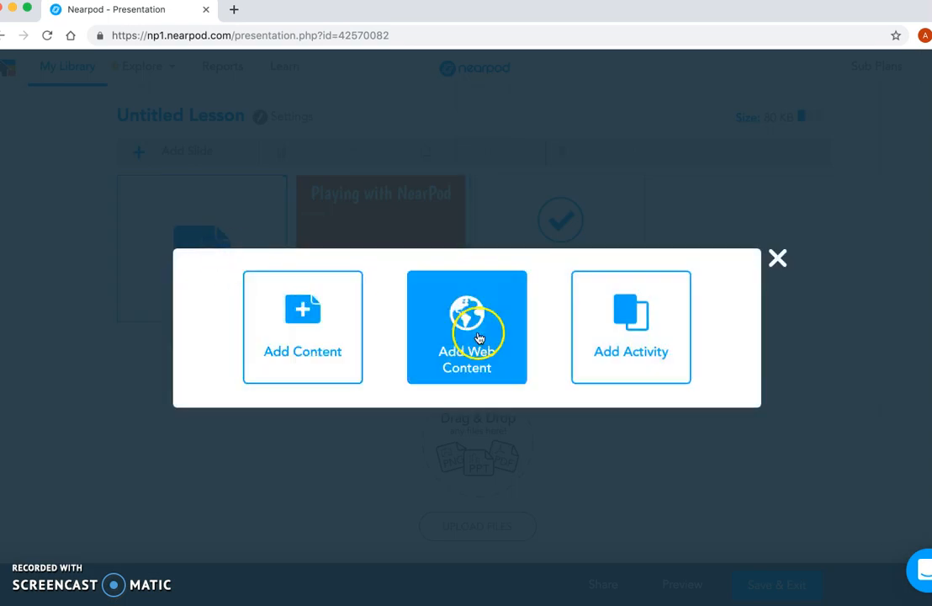
pyautogui.click(600, 307)
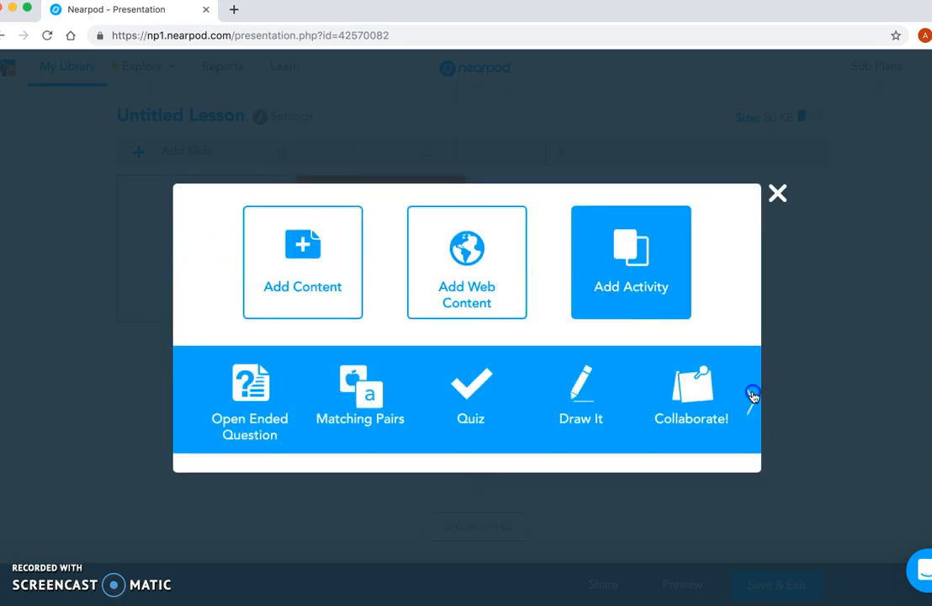
pyautogui.click(753, 396)
pyautogui.click(454, 400)
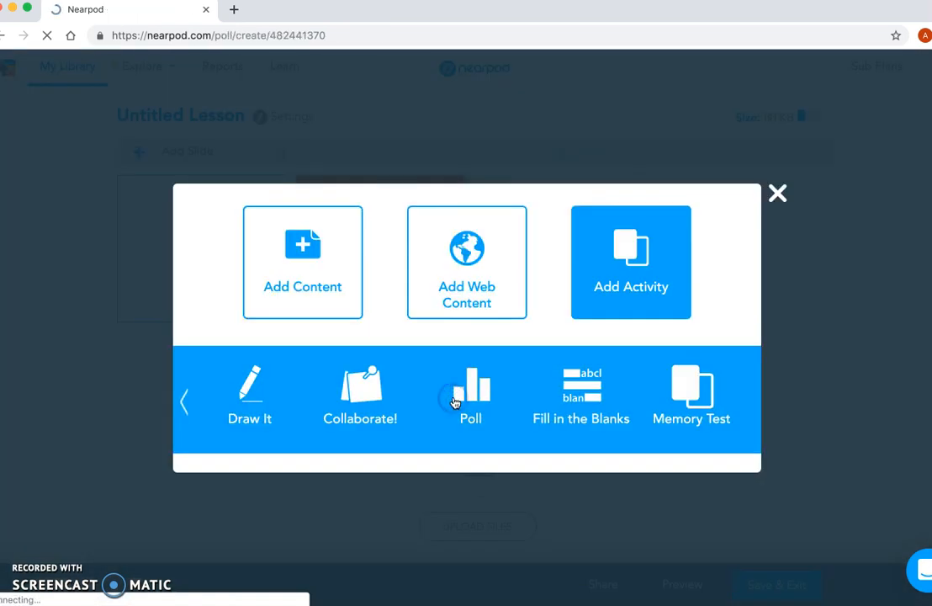
# Step: Write the poll question "Is this class helpful at all?" with the answers "Yes" and "NO", and save the poll
pyautogui.click(200, 172)
pyautogui.write('I')
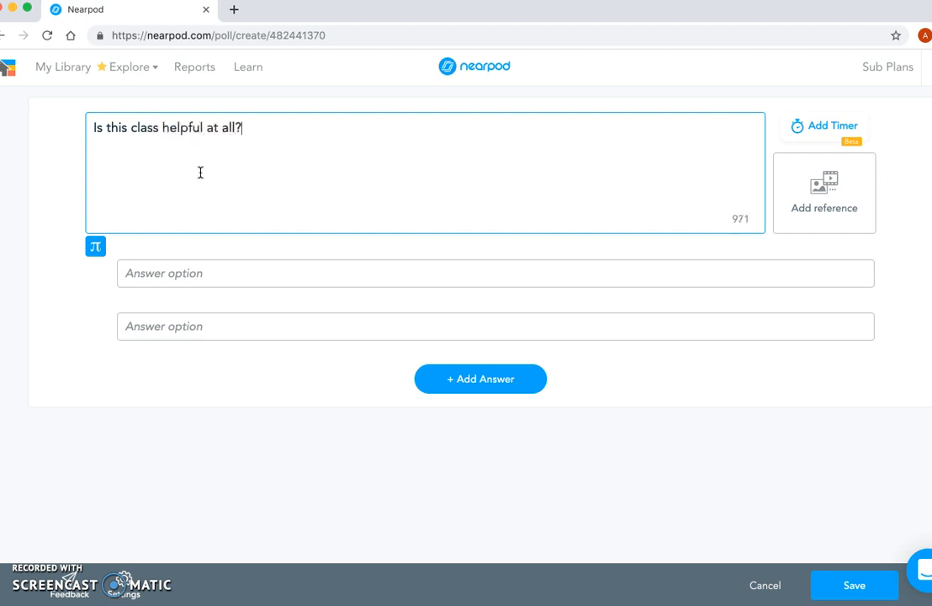
pyautogui.click(170, 273)
pyautogui.write('Ye')
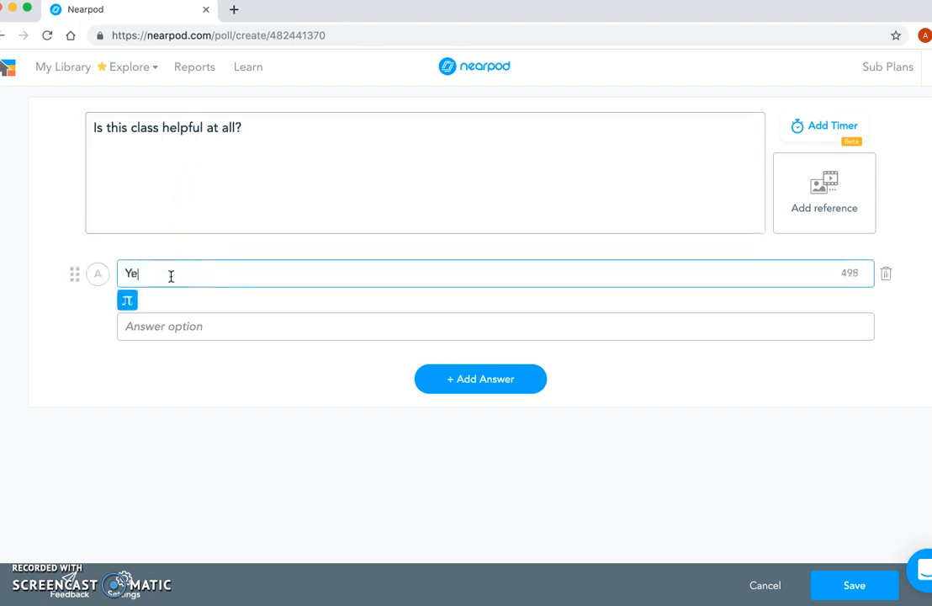
pyautogui.write('s')
pyautogui.click(167, 326)
pyautogui.write('NO')
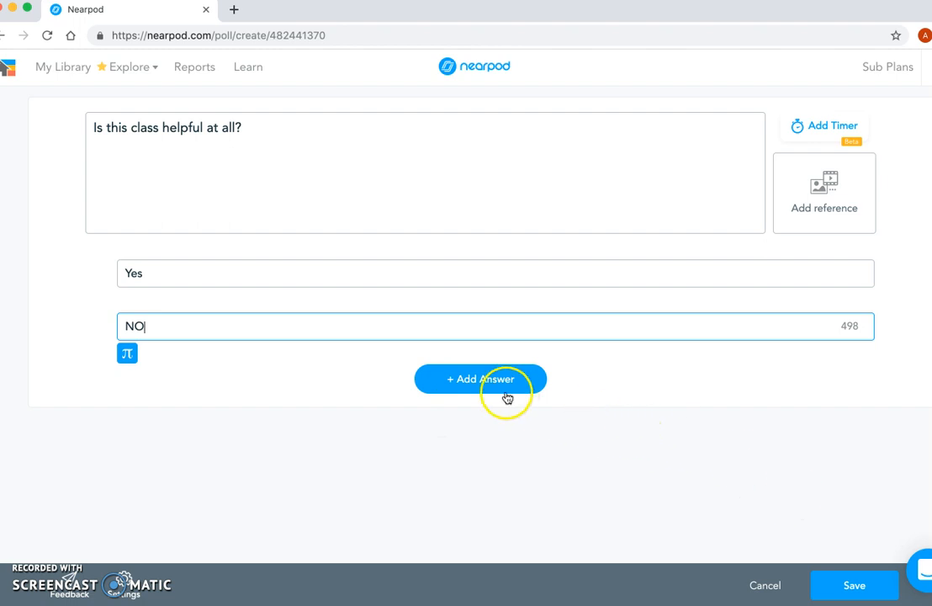
pyautogui.click(836, 581)
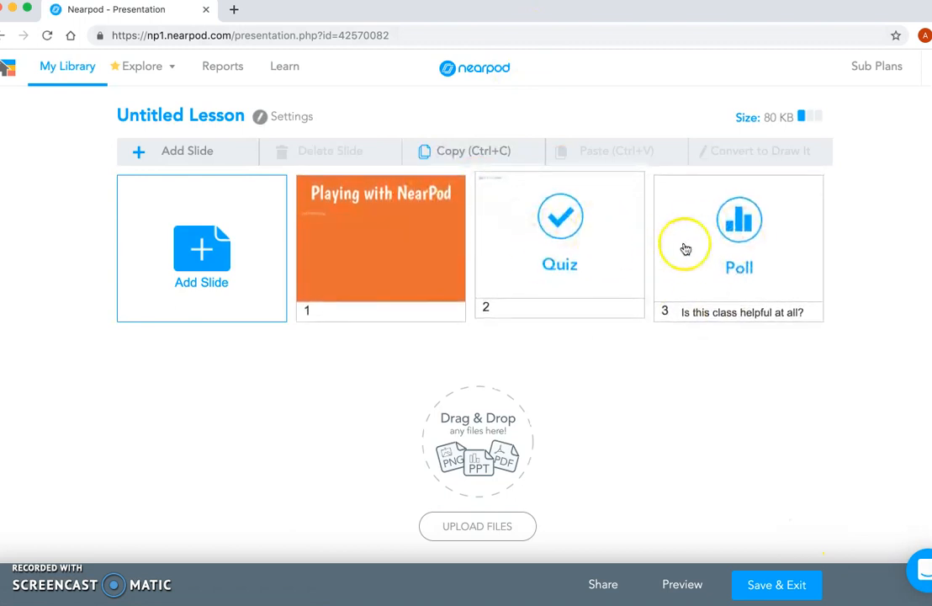
# Step: Move the Poll slide ahead of the Quiz so it directly follows the title slide
pyautogui.moveTo(747, 249); pyautogui.dragTo(512, 267)
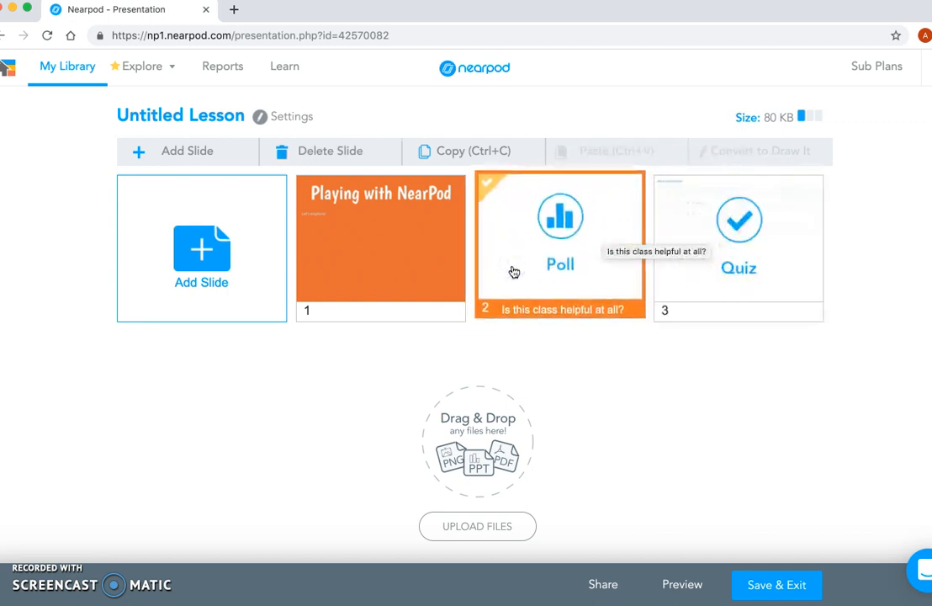
pyautogui.click(676, 220)
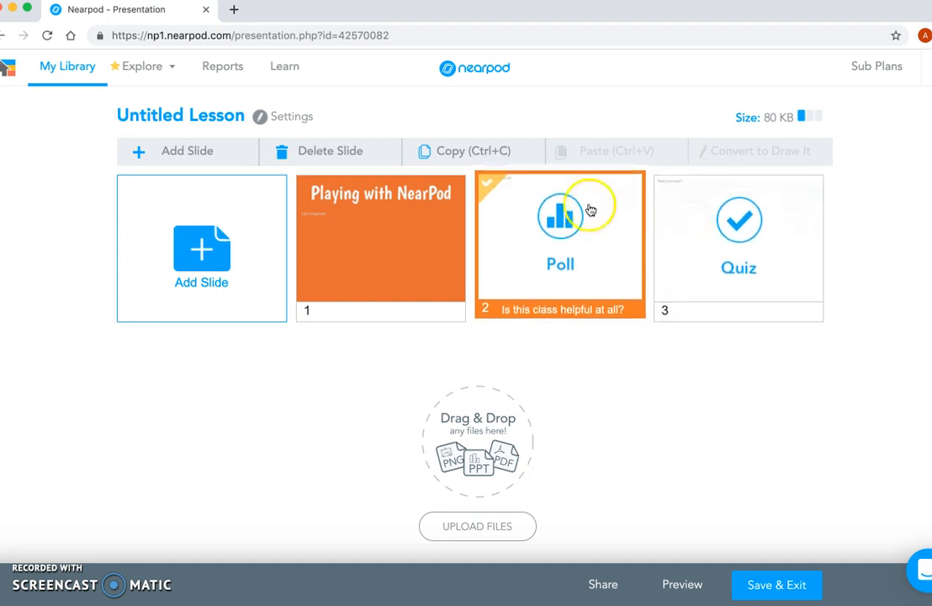
pyautogui.rightClick(620, 217)
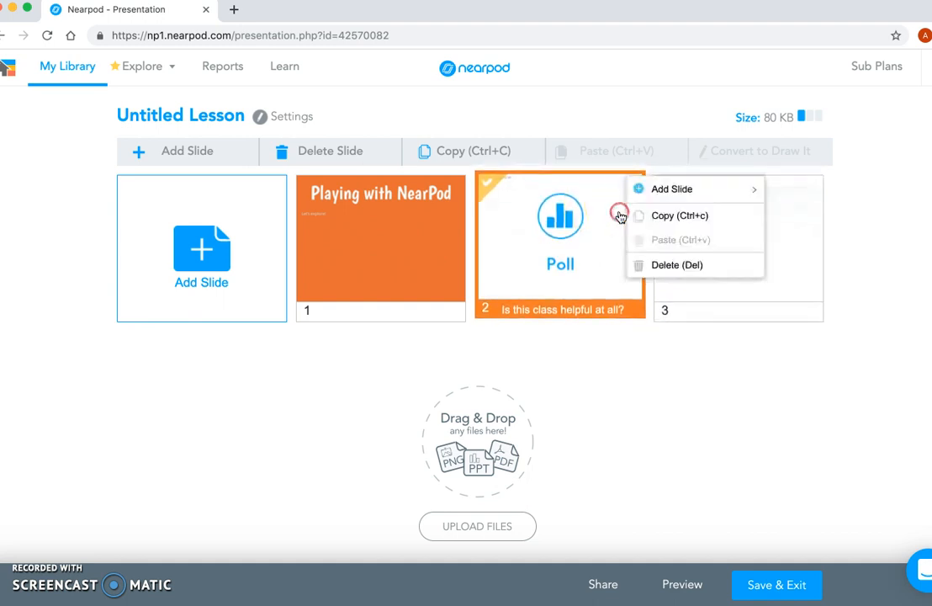
pyautogui.click(692, 192)
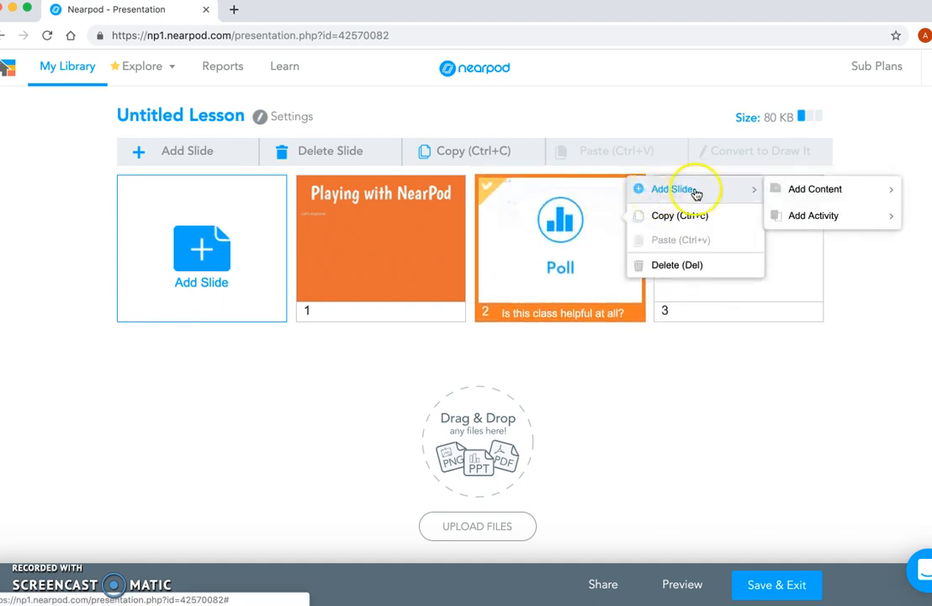
pyautogui.moveTo(812, 213)
pyautogui.click(813, 193)
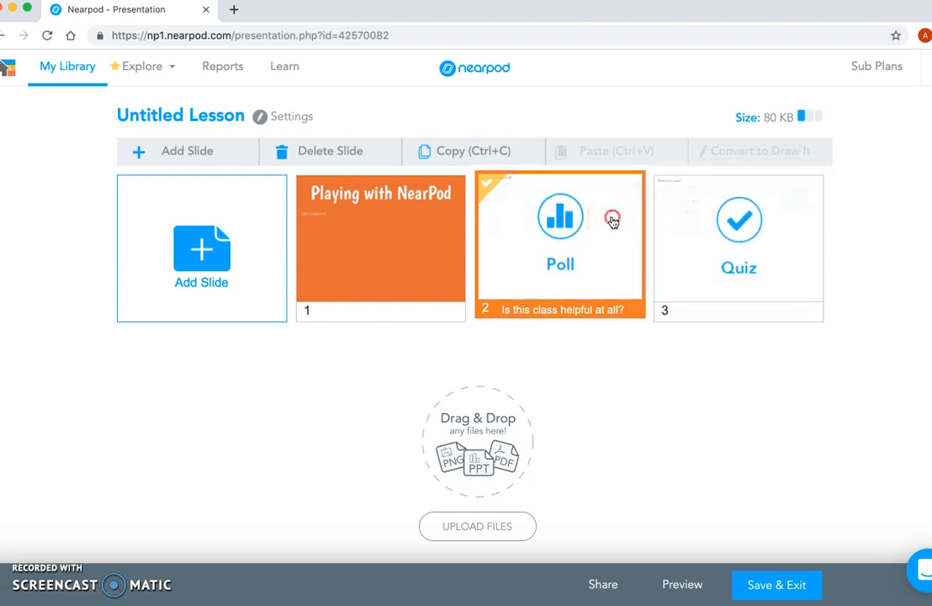
pyautogui.rightClick(612, 215)
pyautogui.moveTo(671, 196)
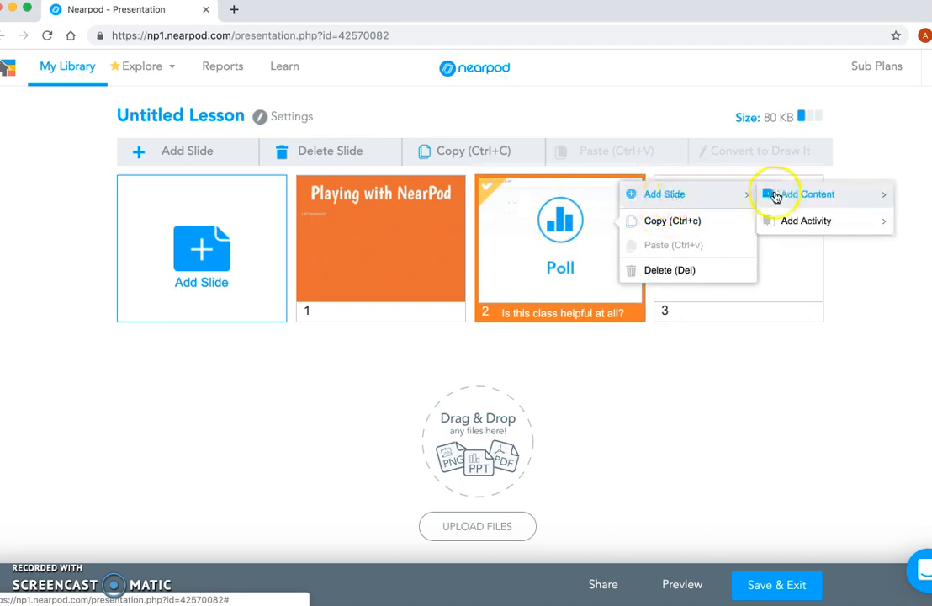
pyautogui.moveTo(780, 193)
pyautogui.click(709, 200)
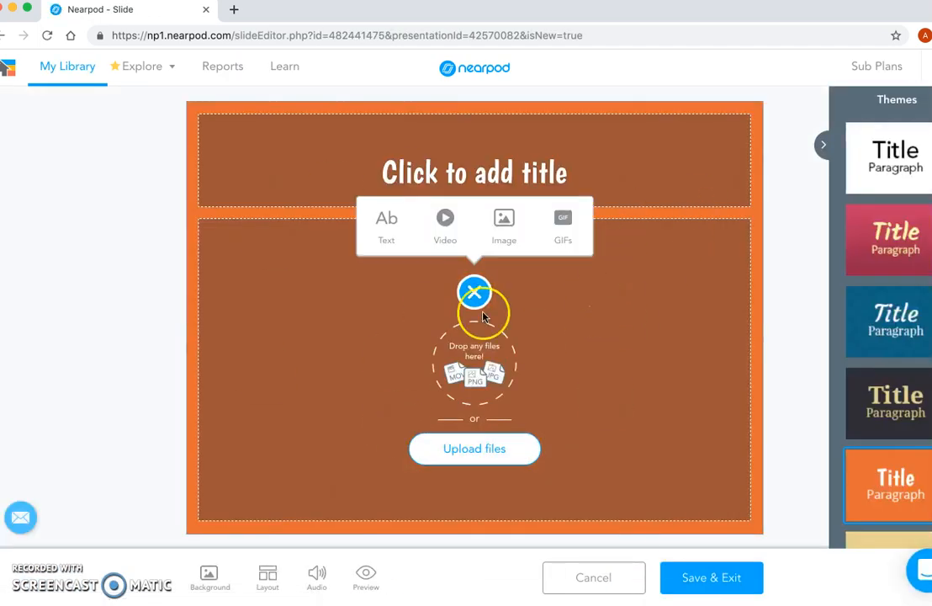
pyautogui.click(585, 576)
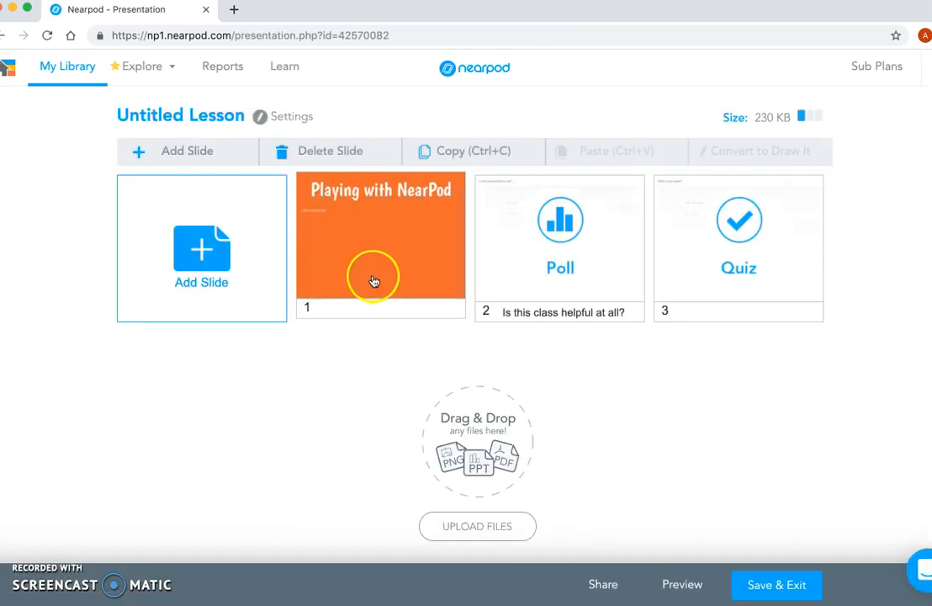
# Step: Start saving the lesson, titling it "Playing with Nearpod" and describing it as "Playing with nearpod"
pyautogui.click(768, 589)
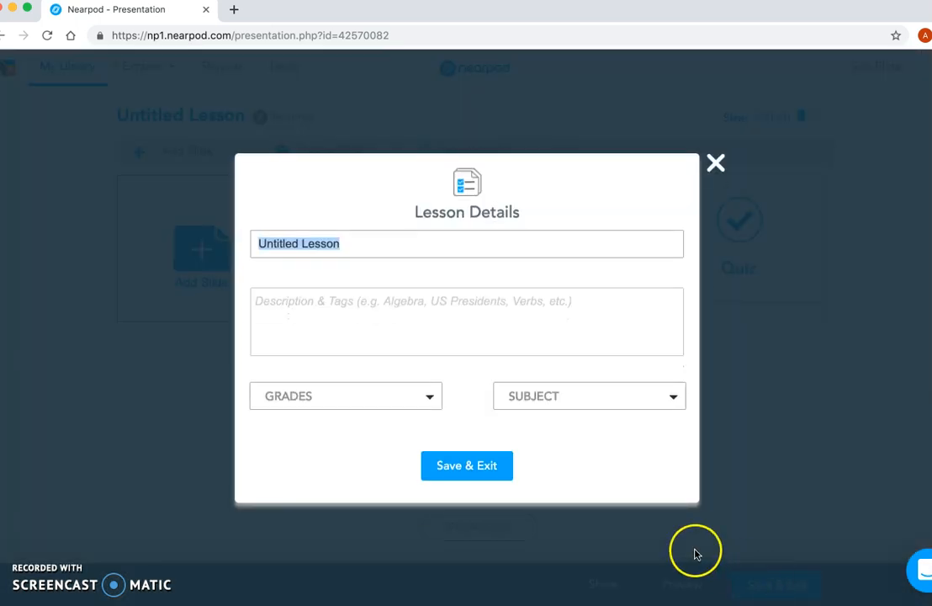
pyautogui.write('Playing with Nearpod')
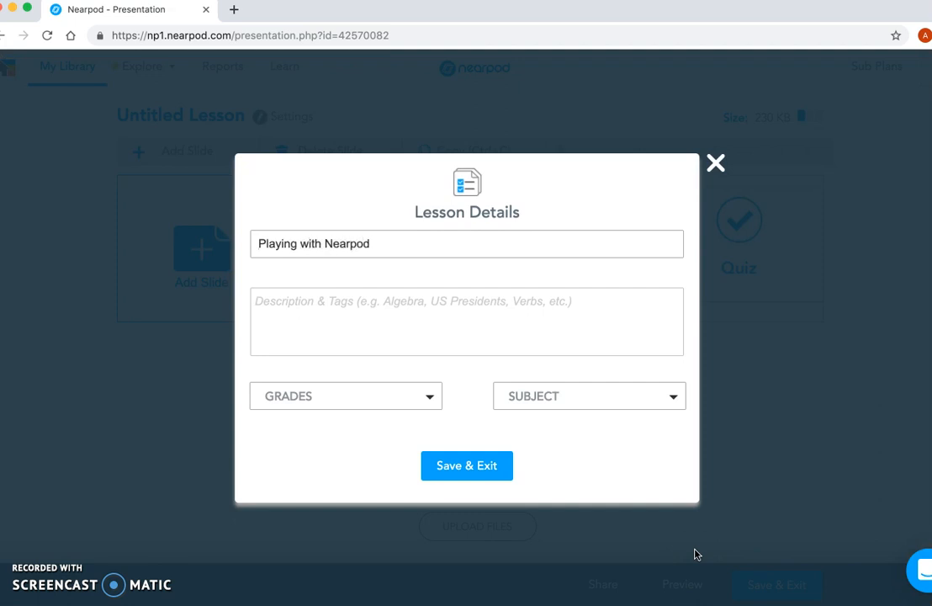
pyautogui.click(462, 306)
pyautogui.write('Playing with nearpod')
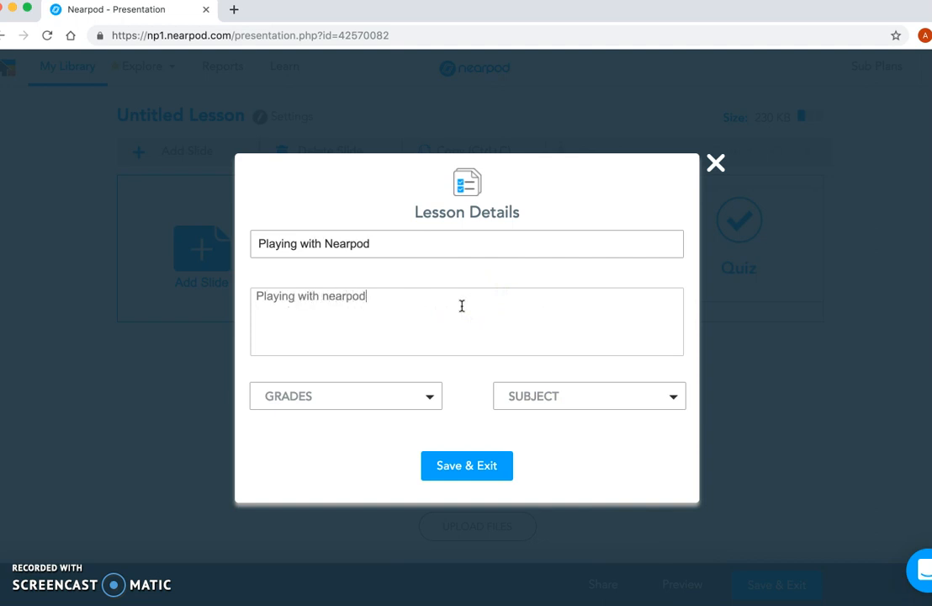
# Step: Set the lesson's grade to 6th and subject to Life Skills, and save and exit the lesson
pyautogui.click(425, 398)
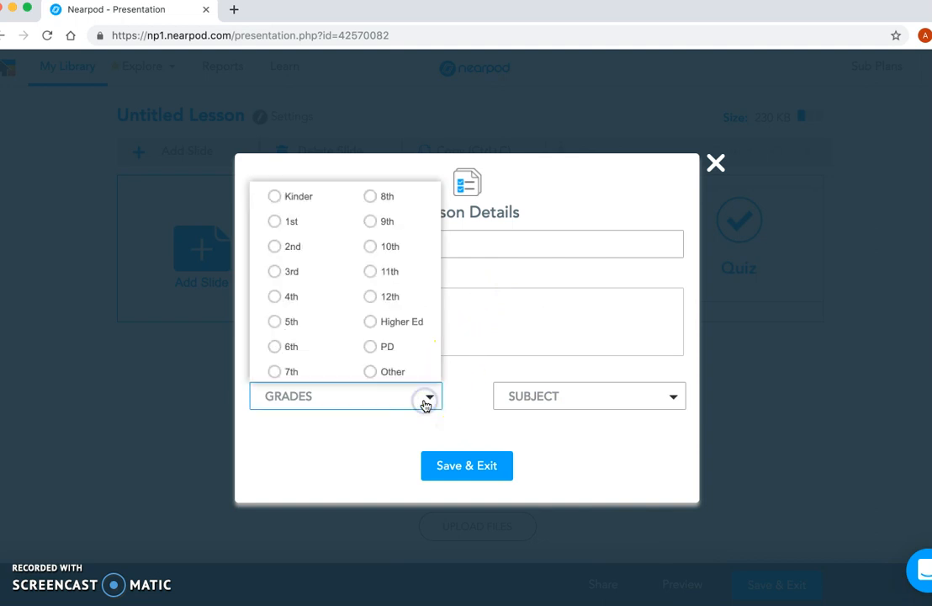
pyautogui.click(285, 352)
pyautogui.click(570, 399)
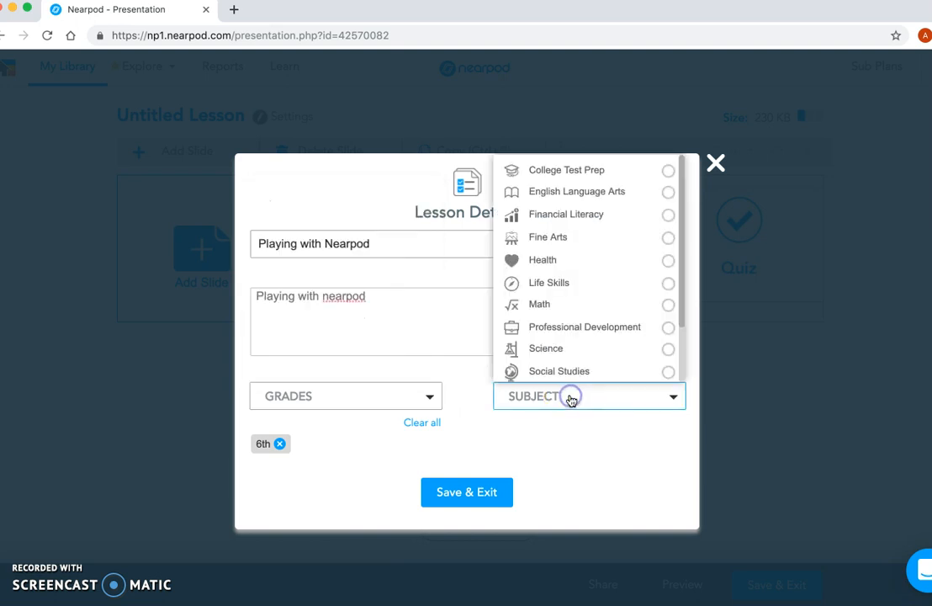
pyautogui.click(558, 283)
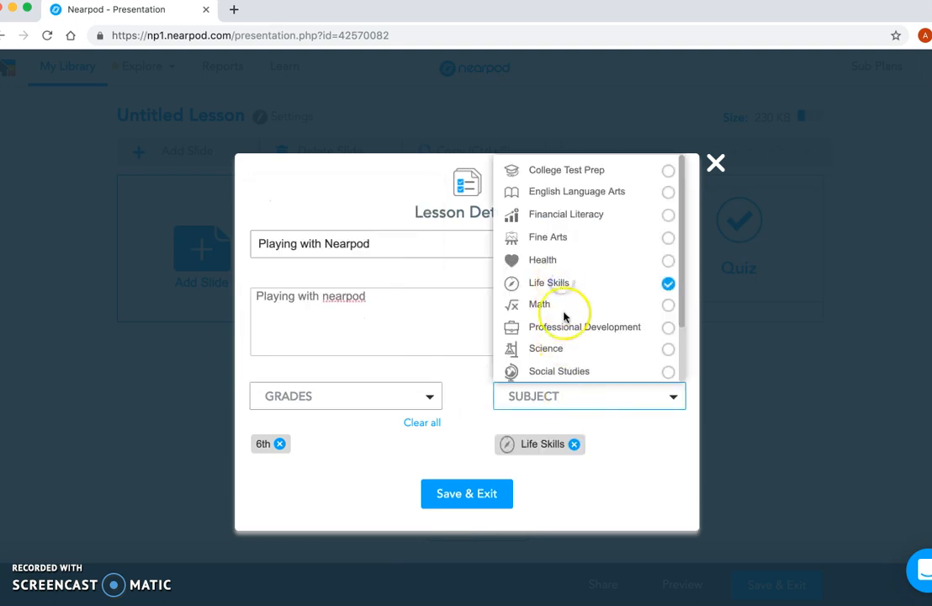
pyautogui.click(467, 493)
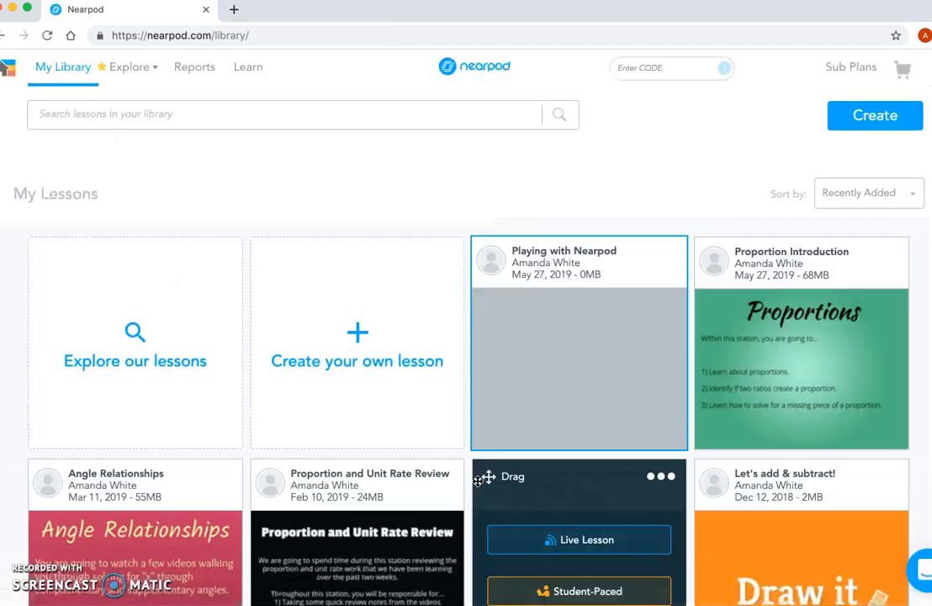
# Step: Launch the "Playing with Nearpod" lesson as Student-Paced and select its share link
pyautogui.moveTo(597, 395)
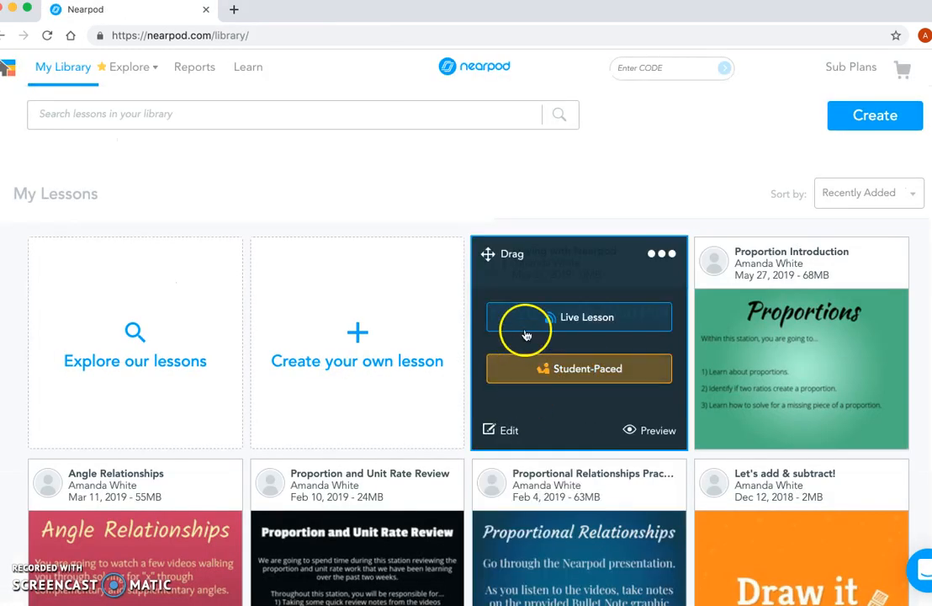
pyautogui.click(566, 329)
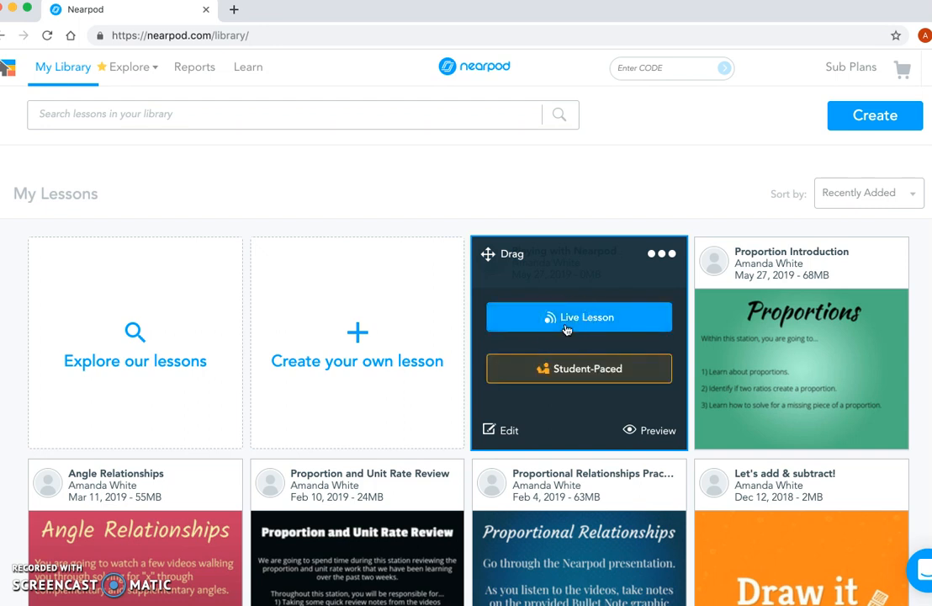
pyautogui.click(566, 369)
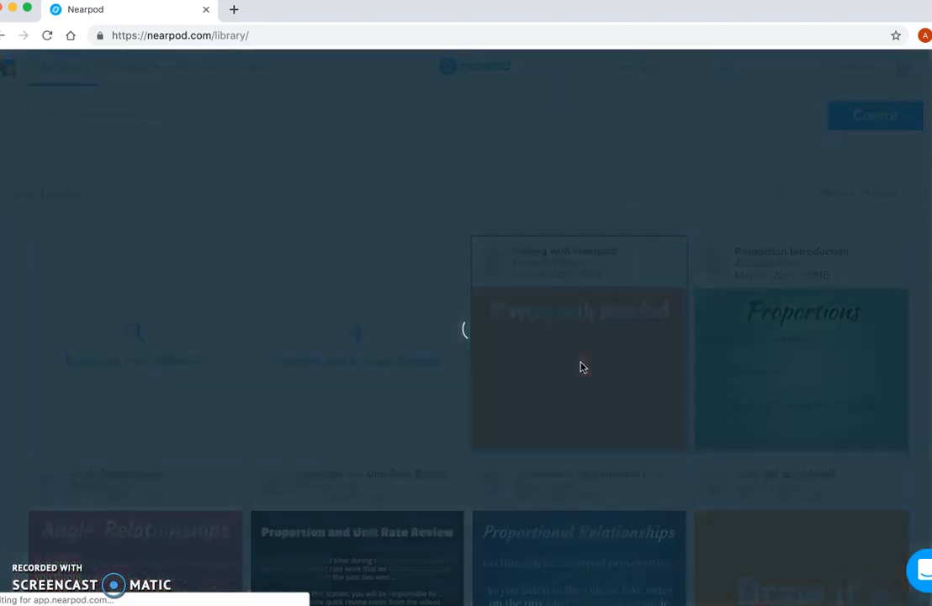
pyautogui.click(357, 278)
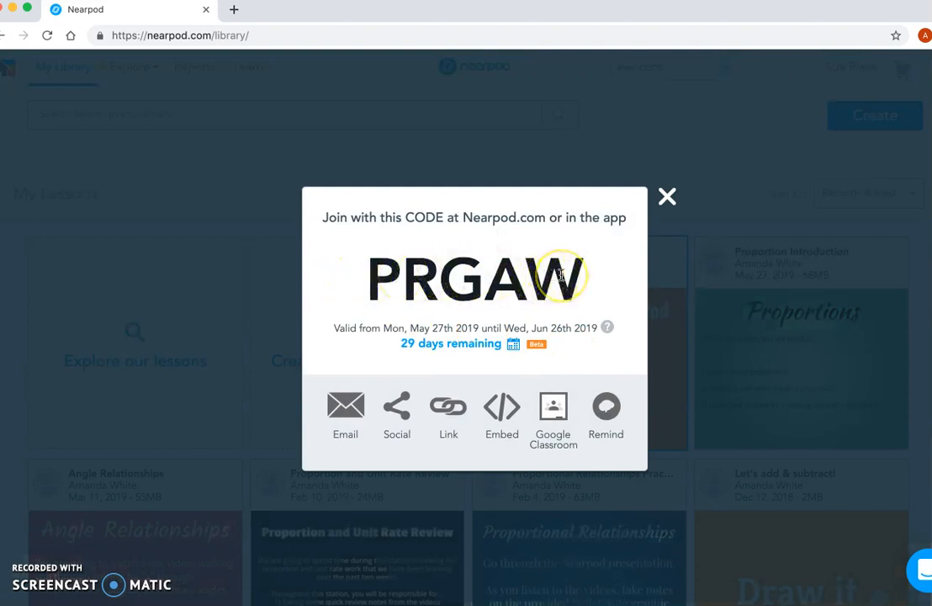
pyautogui.click(447, 410)
pyautogui.moveTo(578, 440); pyautogui.dragTo(367, 438)
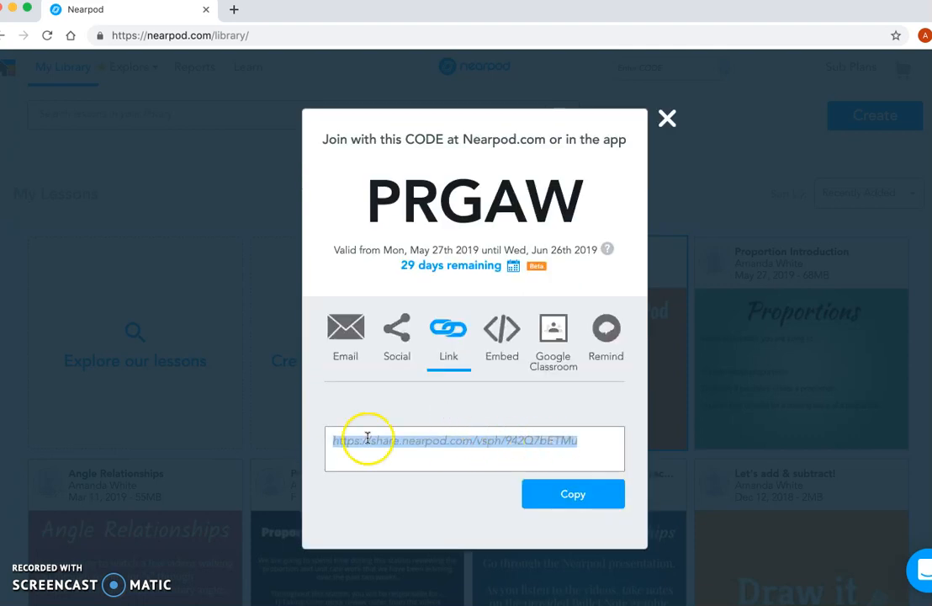